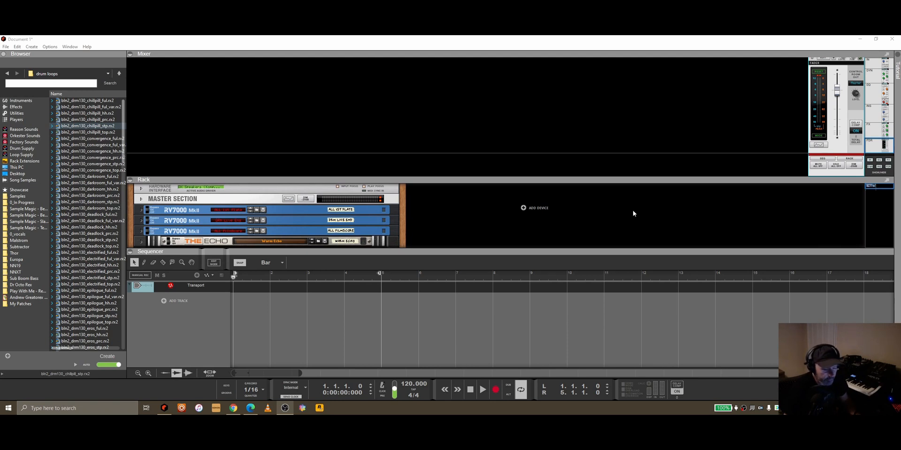
Step: Enlarge the rack area and add a SubTractor Analog Synthesizer to it from the built-in instruments
left_click_drag(459, 177, 459, 100)
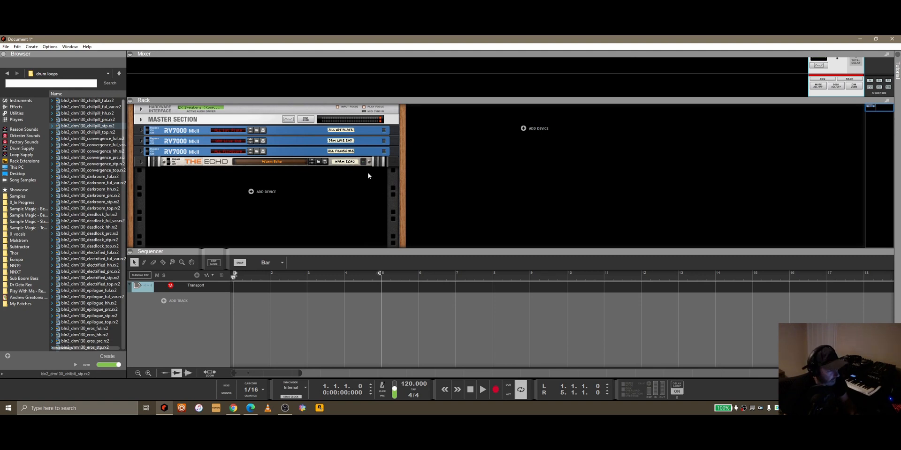
left_click(23, 101)
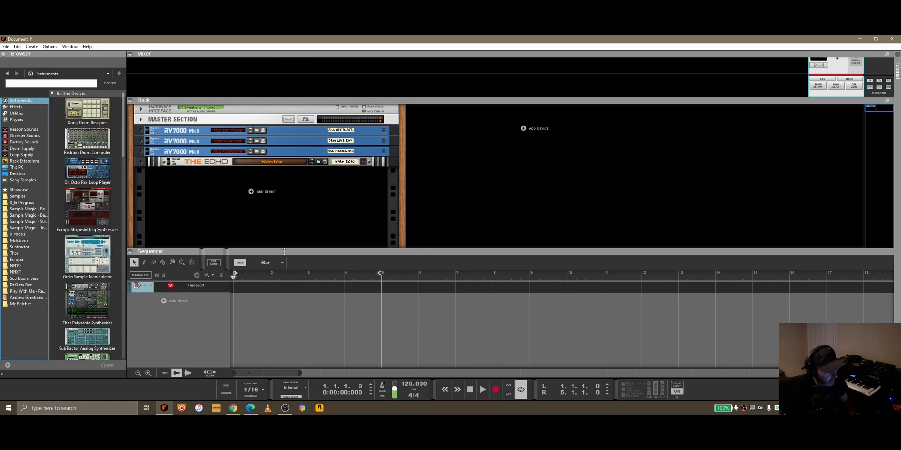
left_click_drag(284, 252, 282, 273)
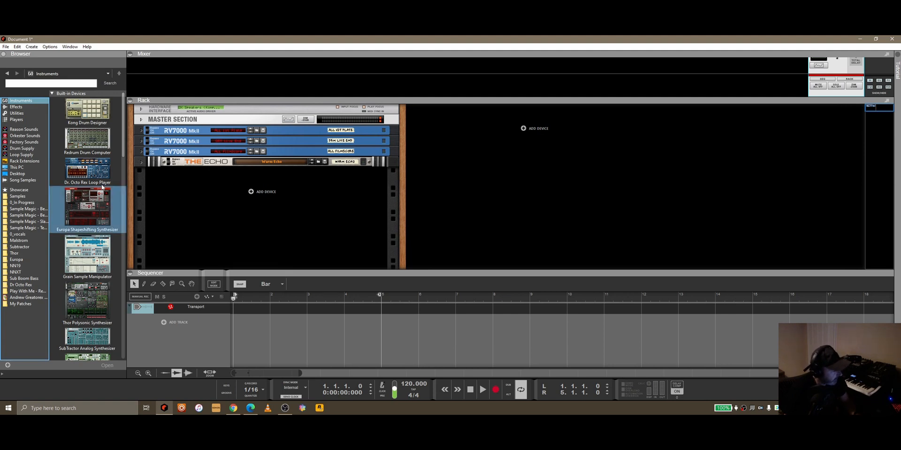
scroll(105, 250, "down", 2)
mouse_move(99, 299)
left_mouse_down()
mouse_move(209, 211)
mouse_move(251, 197)
left_mouse_up()
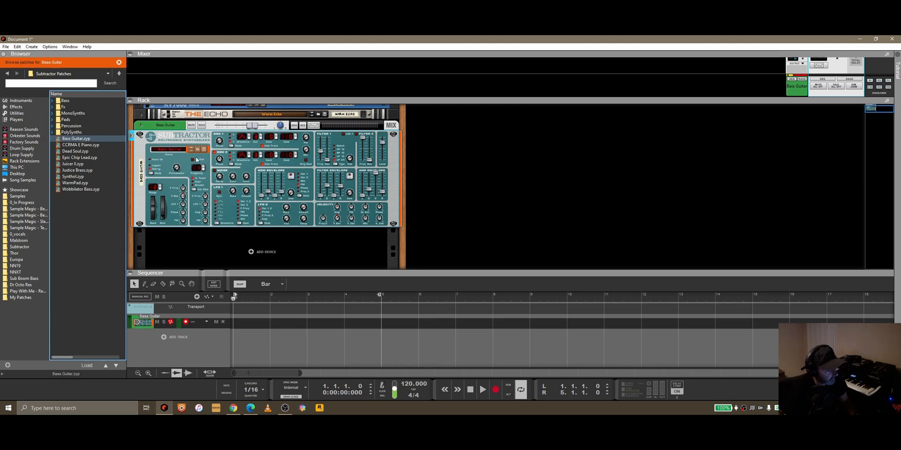
Step: Load the Bread Bass patch into the SubTractor from its Bass patch folder
left_click(200, 147)
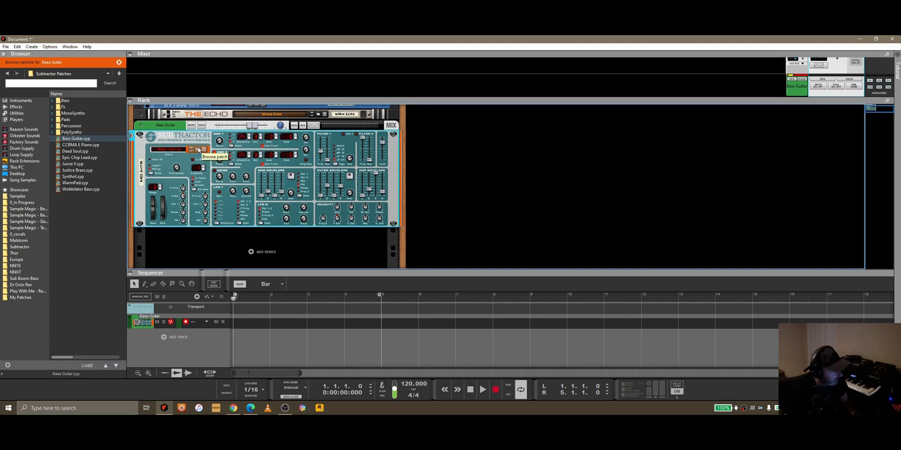
double_click(80, 100)
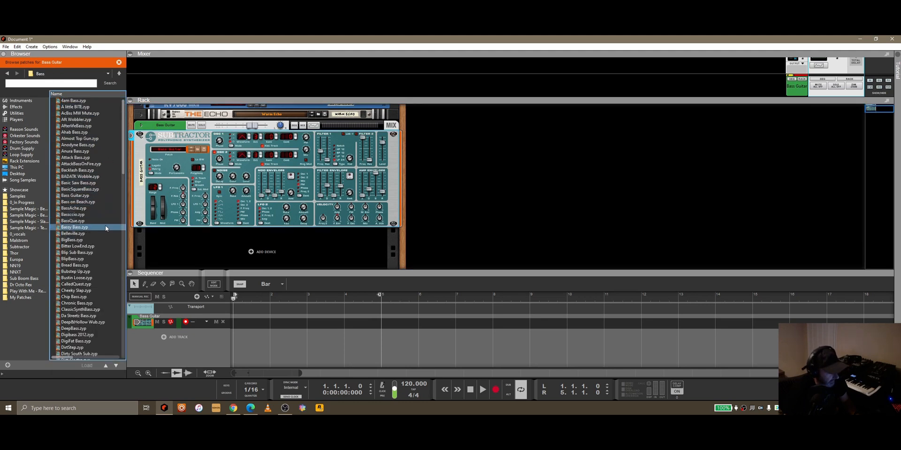
left_click(85, 266)
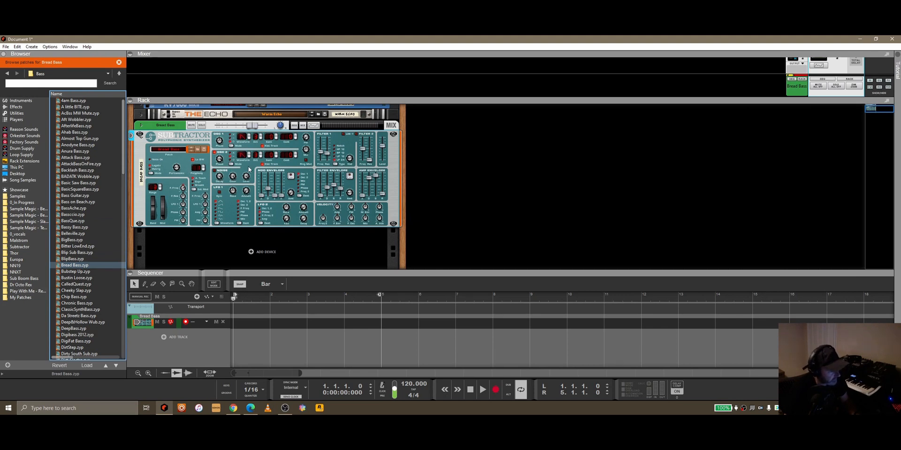
Step: Create a Matrix Pattern Sequencer for the SubTractor and inspect its cable routing on the rear of the rack
right_click(295, 165)
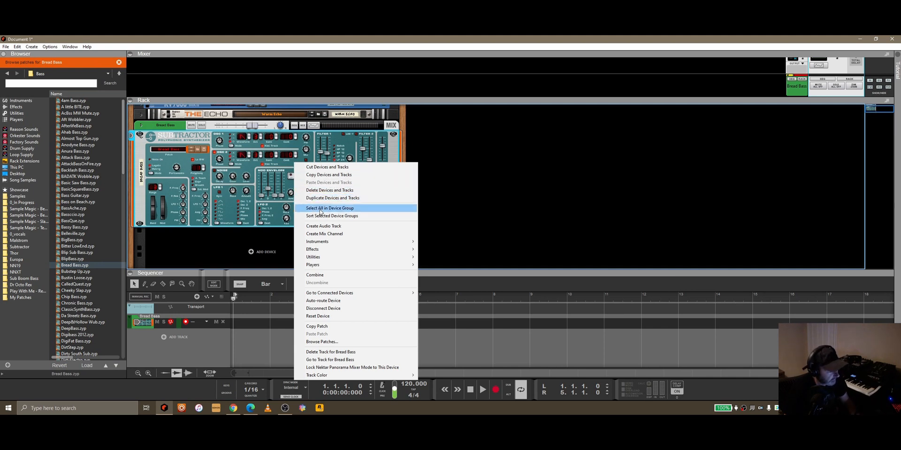
mouse_move(328, 257)
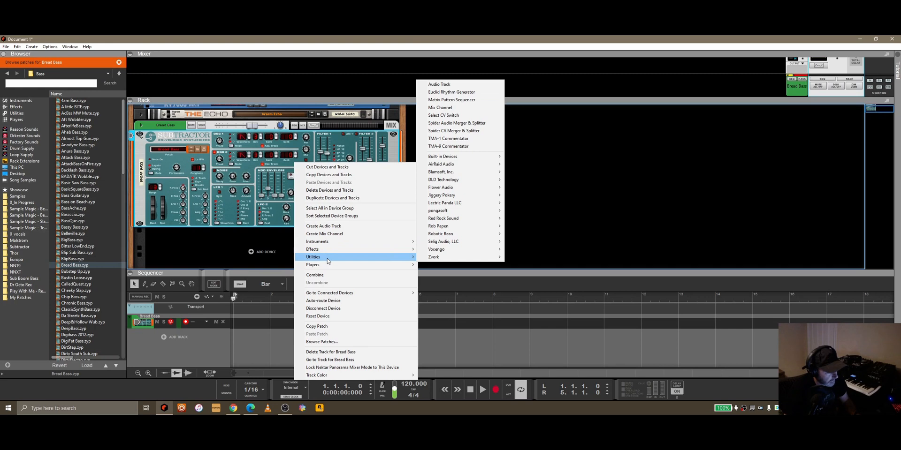
left_click(451, 100)
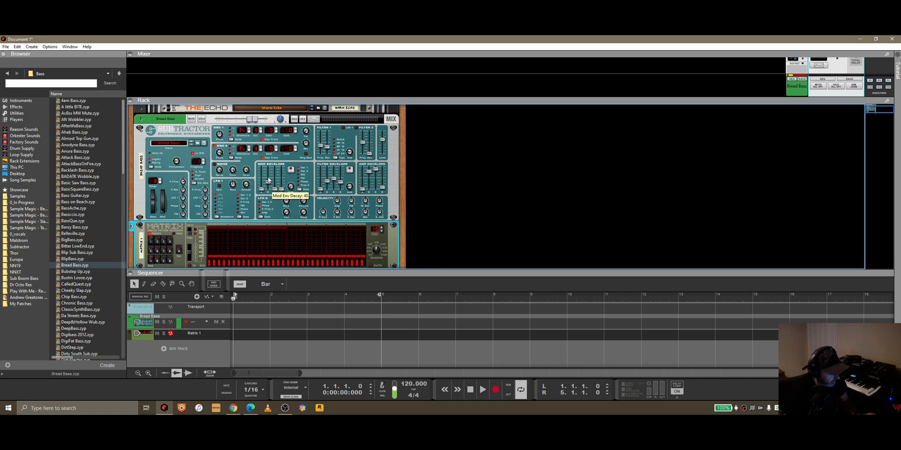
key("Tab")
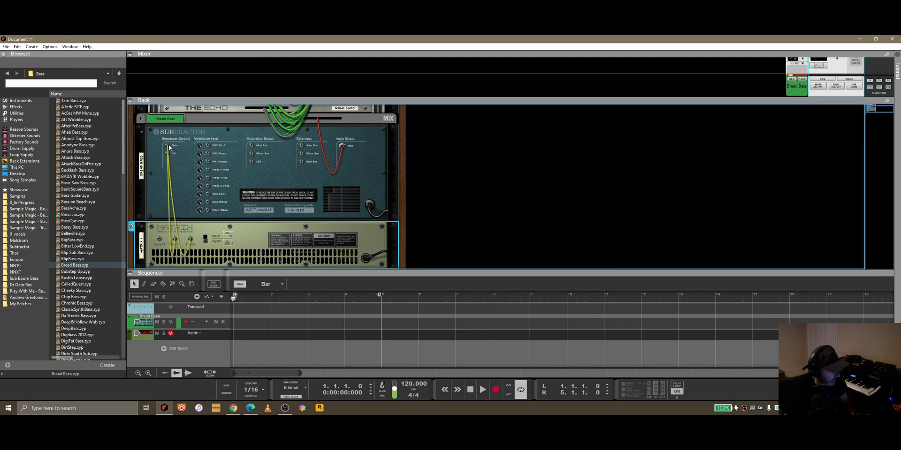
key("Tab")
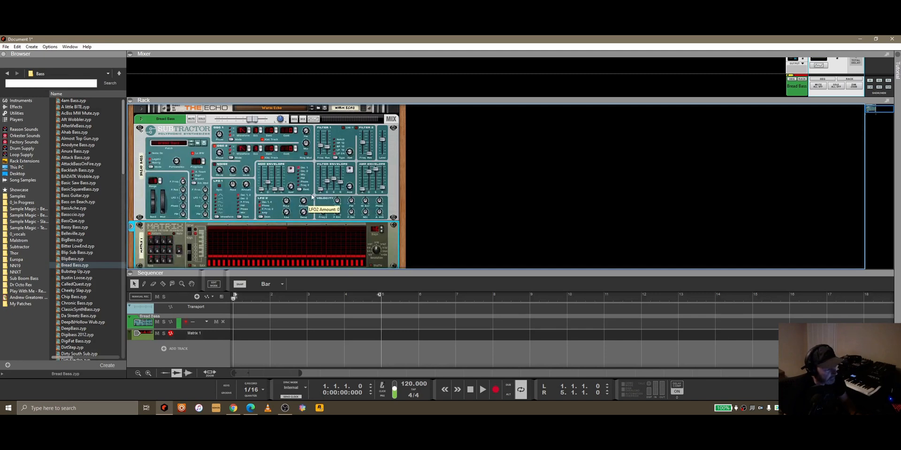
Step: Remove gates from the Matrix pattern, leaving only the third step of every four, and play the pattern back
scroll(176, 236, "down", 1)
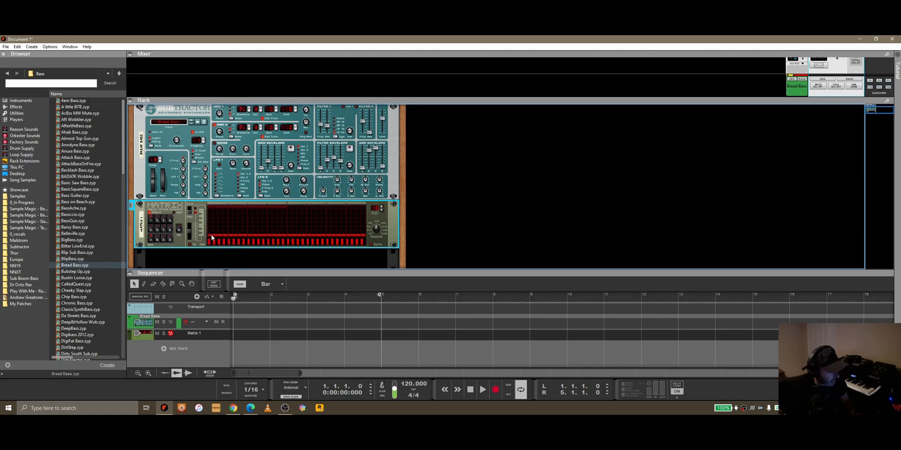
left_click(180, 229)
left_click_drag(281, 251, 285, 251)
left_click(181, 230)
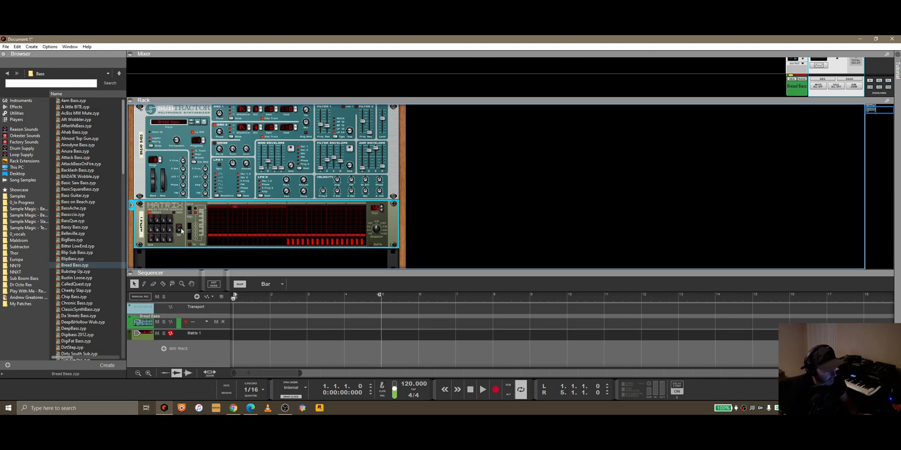
left_click(181, 230)
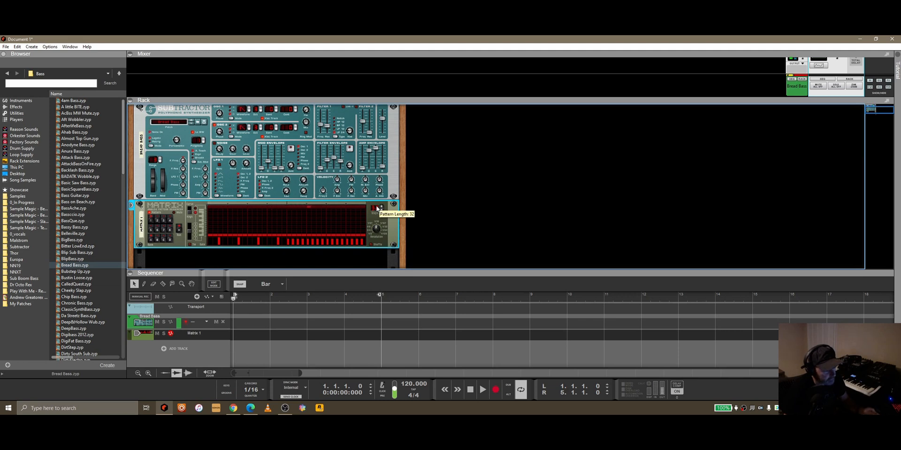
mouse_move(289, 243)
left_mouse_down()
mouse_move(292, 254)
mouse_move(347, 253)
mouse_move(323, 243)
left_mouse_up()
left_click(298, 243)
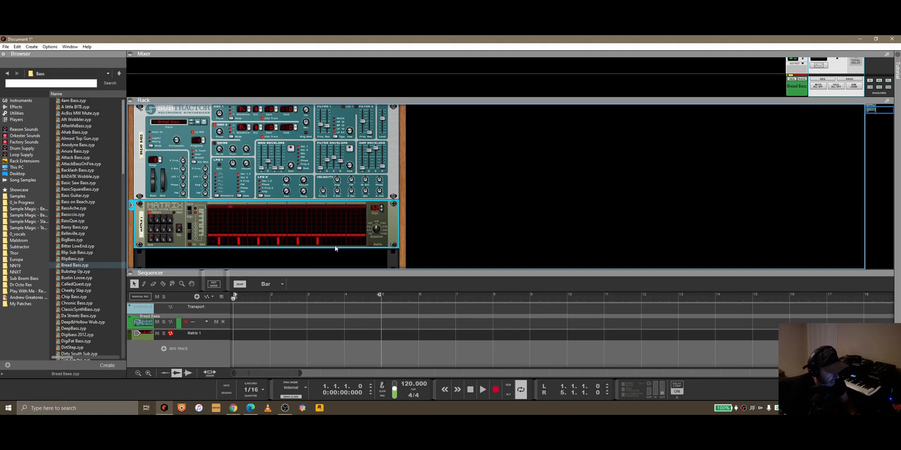
left_click_drag(355, 245, 351, 244)
left_click(337, 244)
left_click(483, 390)
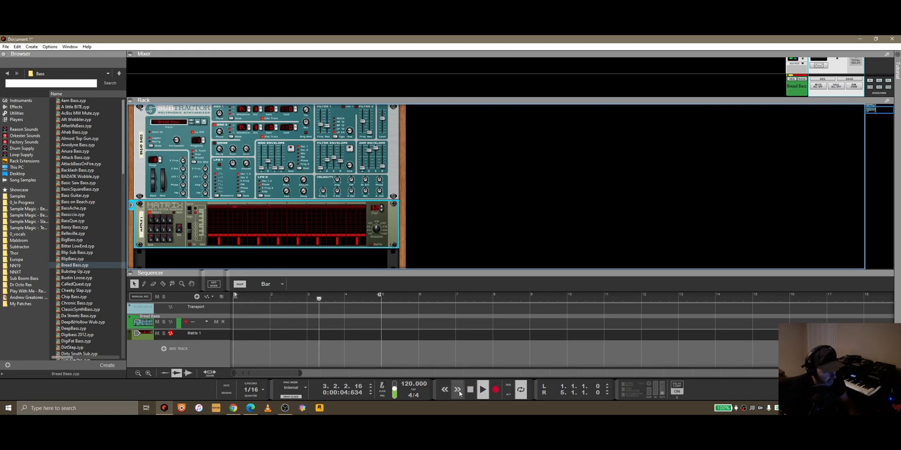
key("space")
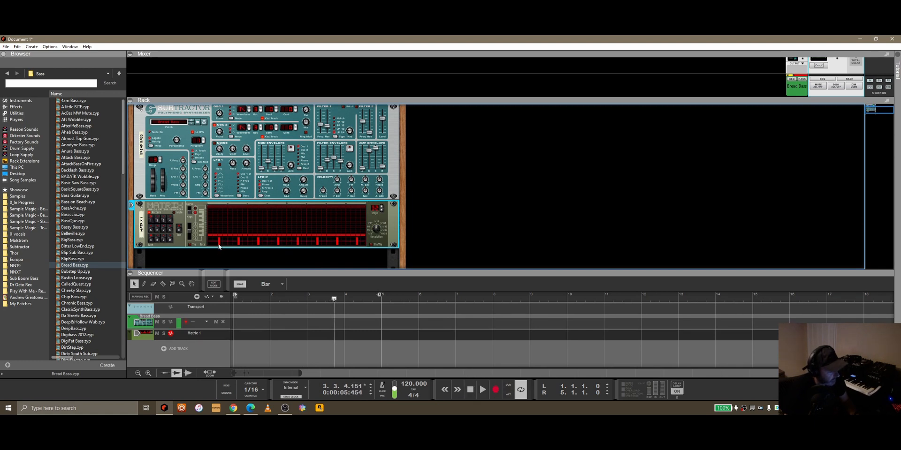
Step: Clear the remaining gates in the Matrix pattern, try another pattern slot and return to pattern 1
mouse_move(211, 245)
left_mouse_down()
mouse_move(263, 267)
mouse_move(365, 268)
left_mouse_up()
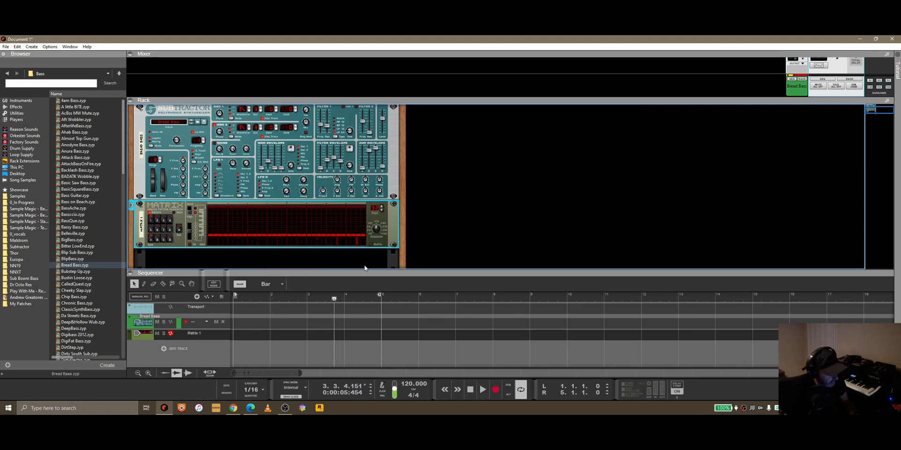
right_click(182, 246)
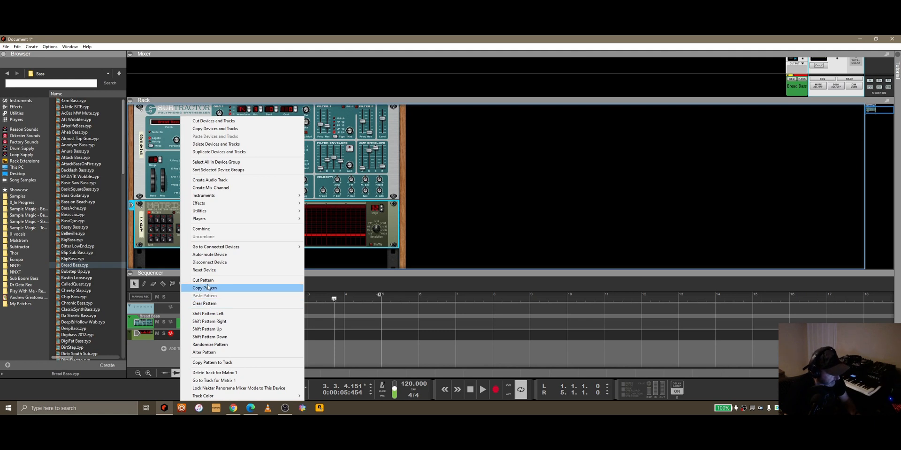
left_click(178, 209)
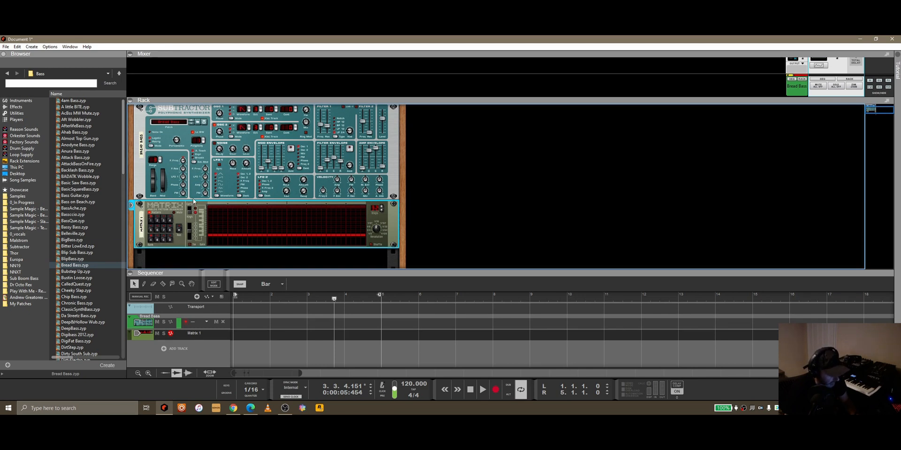
left_click(165, 222)
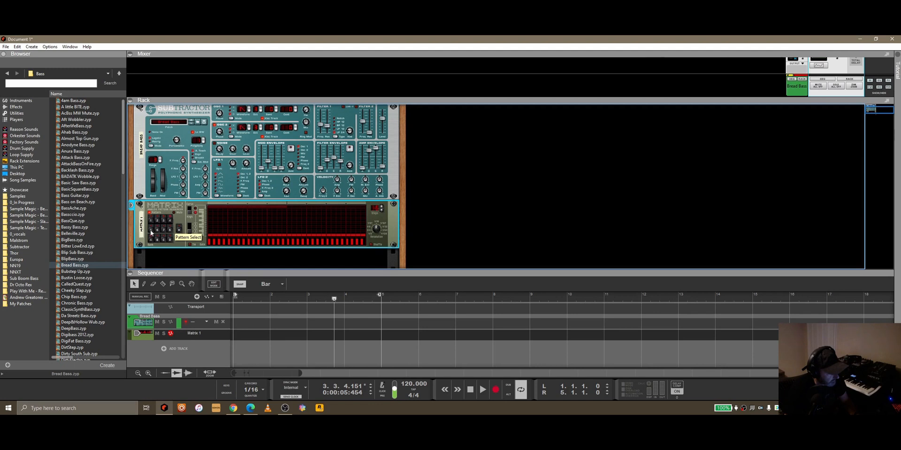
left_click(151, 222)
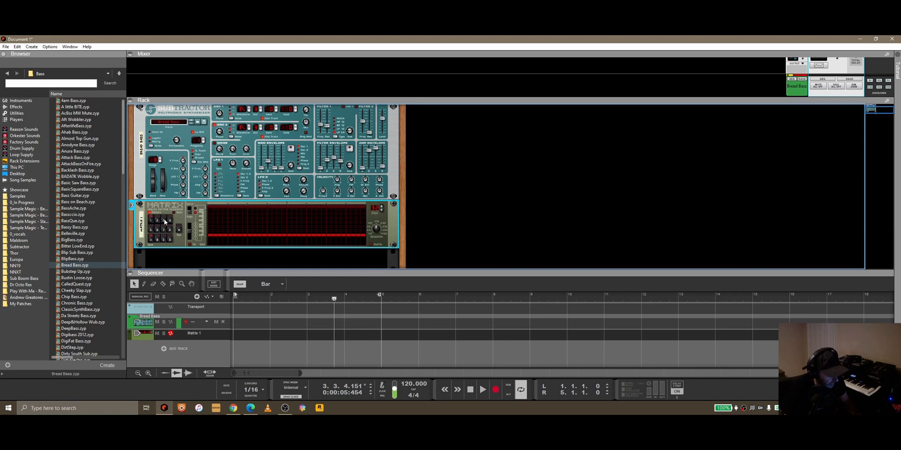
Step: Delete the Matrix sequencer whose gates were cleared, together with its track
right_click(184, 206)
left_click(202, 145)
left_click(436, 235)
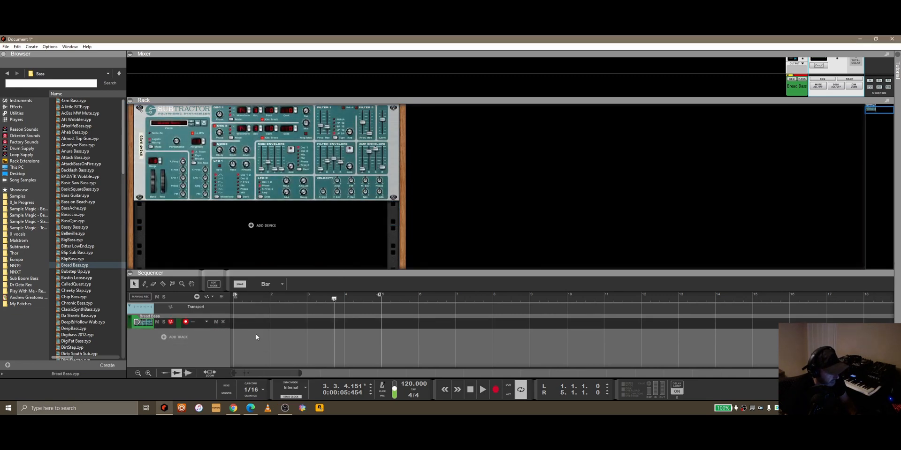
Step: Add a new Matrix Pattern Sequencer from the utilities below the SubTractor and check its automatic cabling on the rear
left_click(31, 113)
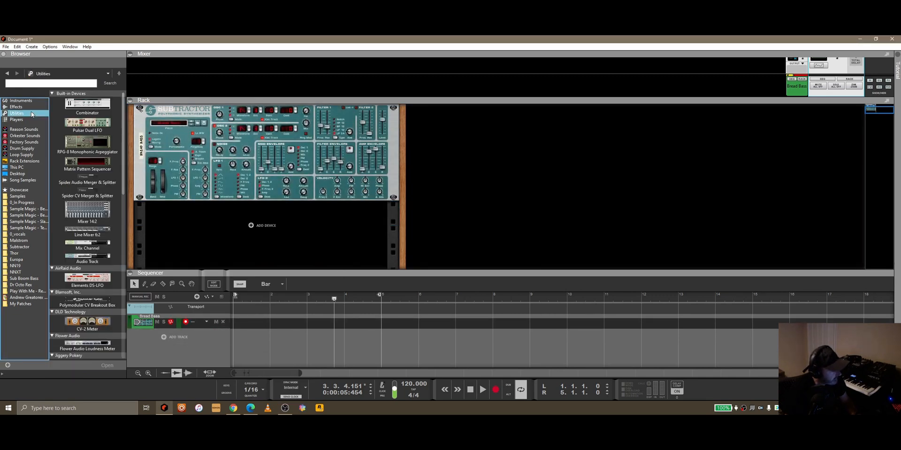
left_click(117, 168)
left_click_drag(117, 168, 256, 210)
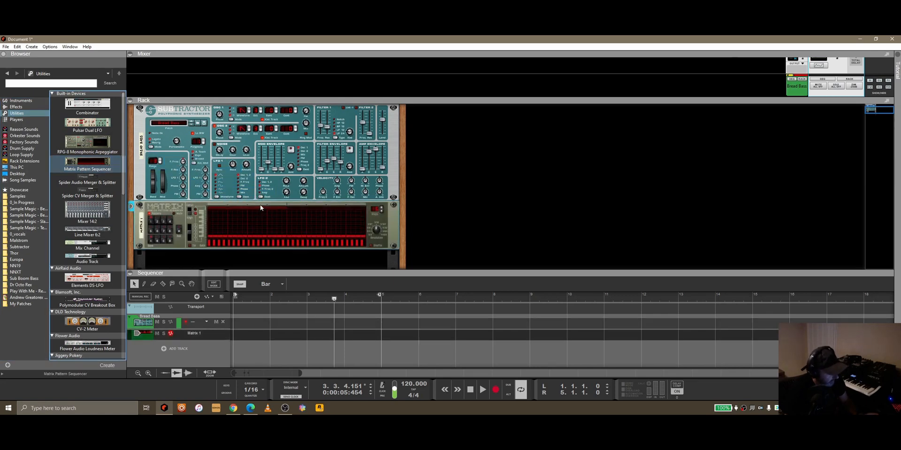
key("Tab")
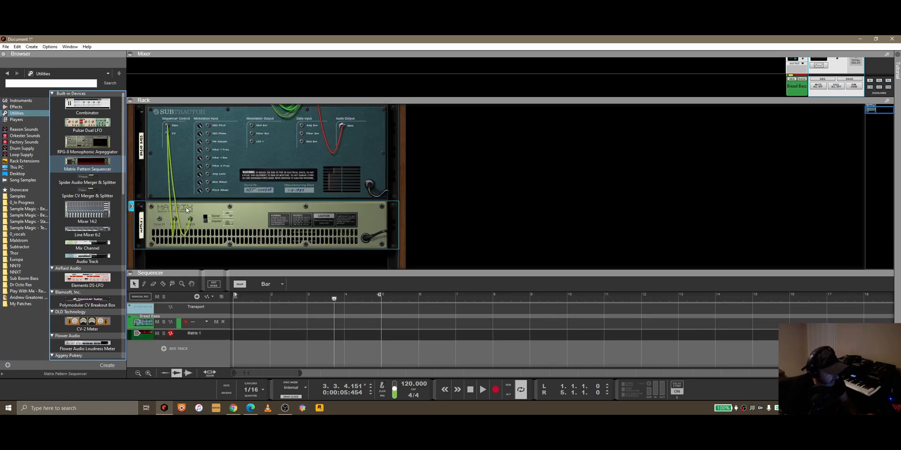
key("Tab")
Step: Delete the automatically cabled Matrix device from the rack
right_click(179, 221)
left_click(215, 144)
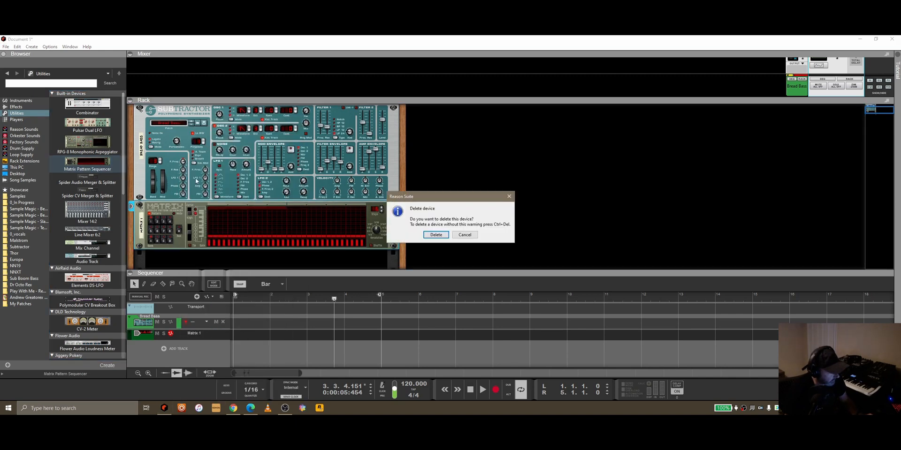
left_click(432, 236)
Step: Add an uncabled Matrix below the SubTractor and connect its Note CV and Gate CV outputs to the synth's Sequencer Control CV and Gate inputs
left_click_drag(87, 162, 247, 216)
key("Tab")
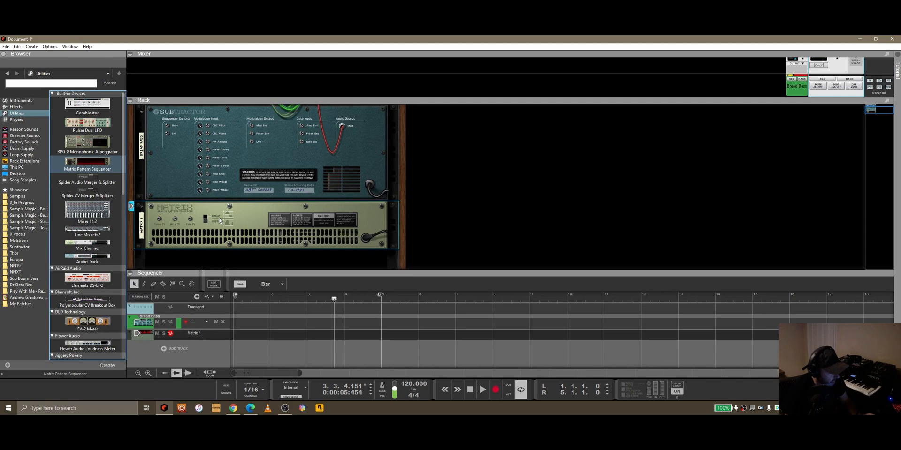
left_click_drag(176, 218, 168, 135)
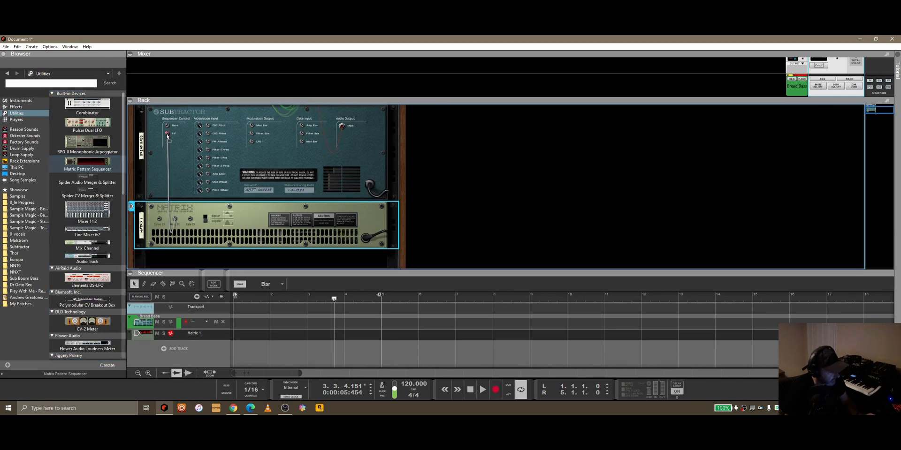
left_click_drag(190, 219, 166, 126)
key("Tab")
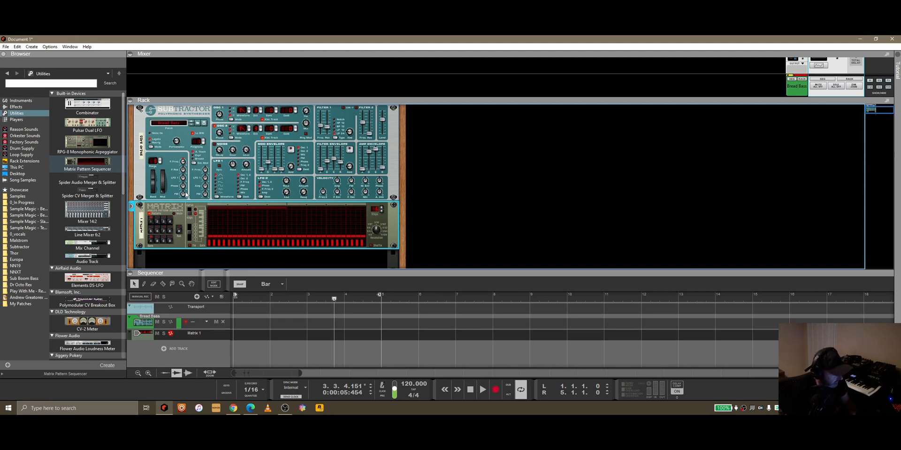
Step: Draw several higher notes in the first half of the Matrix pattern and raise the SubTractor's output level
left_click(236, 232)
left_click(244, 228)
left_click(284, 229)
left_click(239, 207)
left_click(257, 134)
left_click_drag(382, 120, 382, 115)
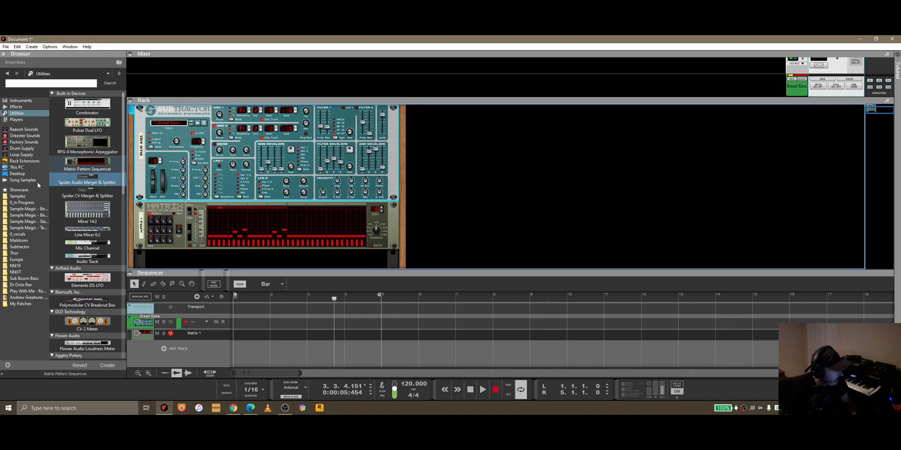
Step: Load the drum loop bln2_drm130_chillpill_stp.rx2 into a Dr. Octo Rex in a new rack column and run its loop playback
left_click(27, 209)
double_click(86, 107)
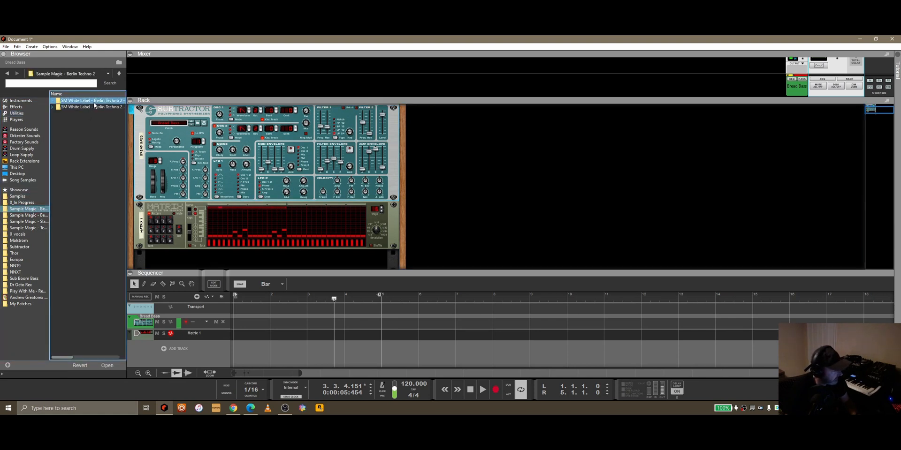
double_click(81, 124)
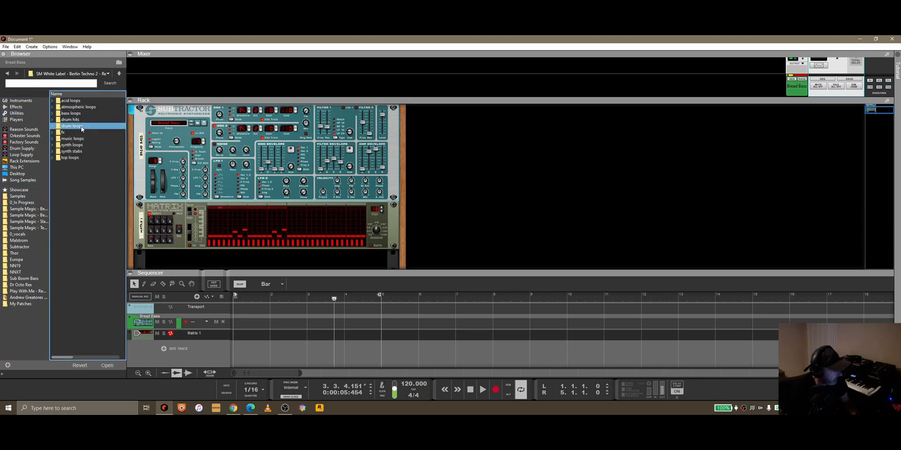
left_click_drag(98, 126, 526, 187)
left_click(617, 133)
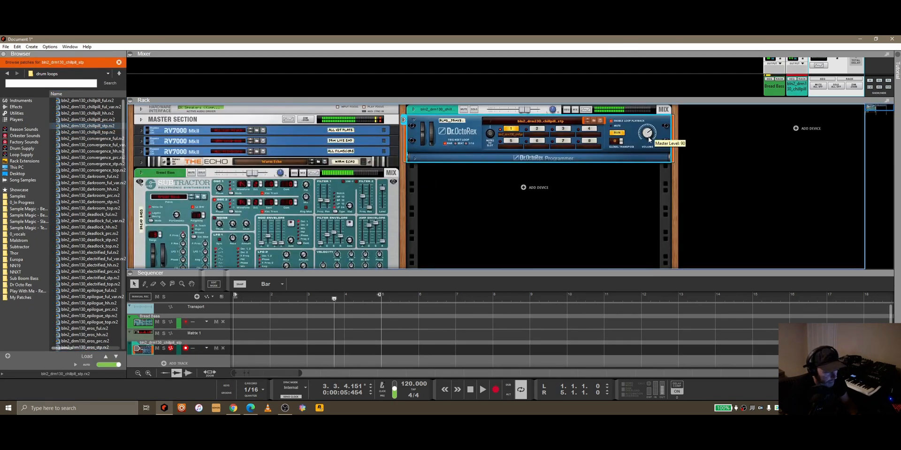
Step: Return playback to the song start and reshape the gate levels of several steps in the first half of the Matrix pattern
scroll(326, 206, "down", 5)
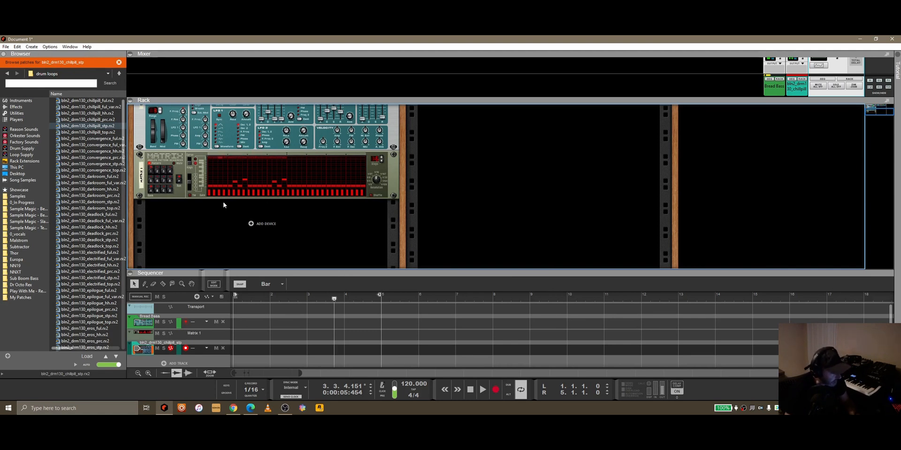
left_click(473, 389)
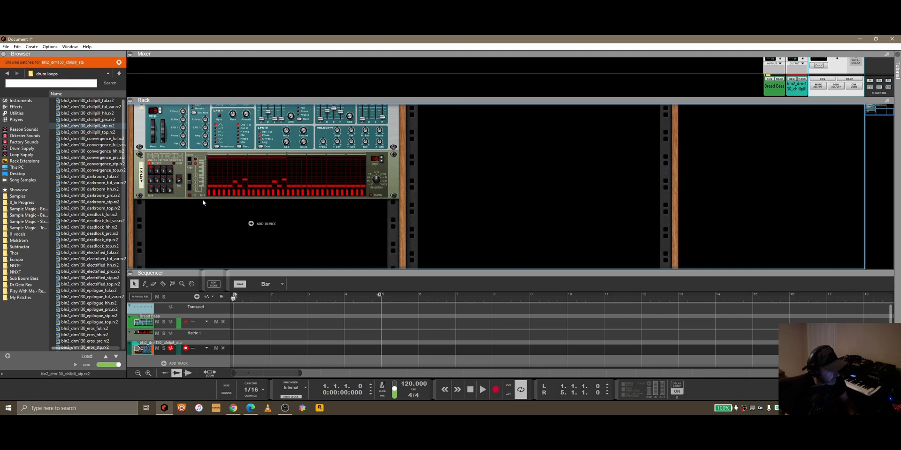
left_click(225, 193)
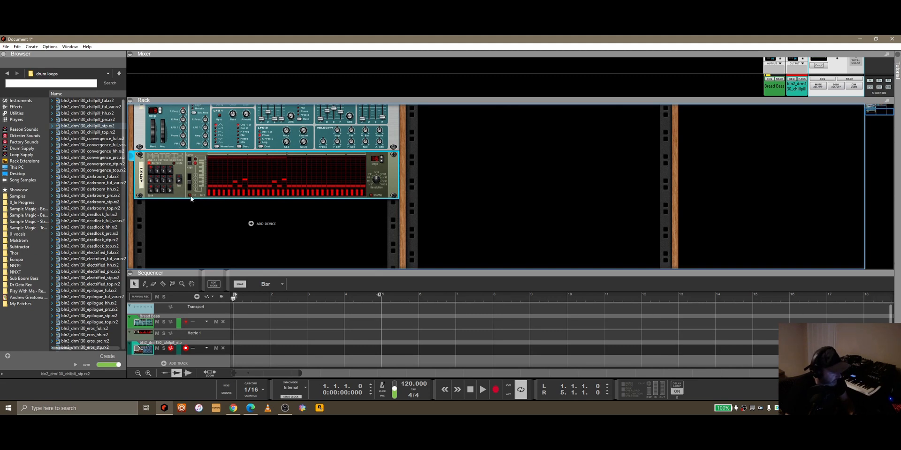
left_click(226, 192)
left_click(225, 194)
left_click(224, 190)
mouse_move(209, 192)
left_mouse_down("shift")
mouse_move(285, 196)
mouse_move(210, 193)
mouse_move(276, 191)
mouse_move(214, 190)
mouse_move(207, 180)
left_mouse_up("shift")
left_click(181, 185)
mouse_move(258, 194)
left_mouse_down()
mouse_move(283, 196)
mouse_move(218, 196)
left_mouse_up()
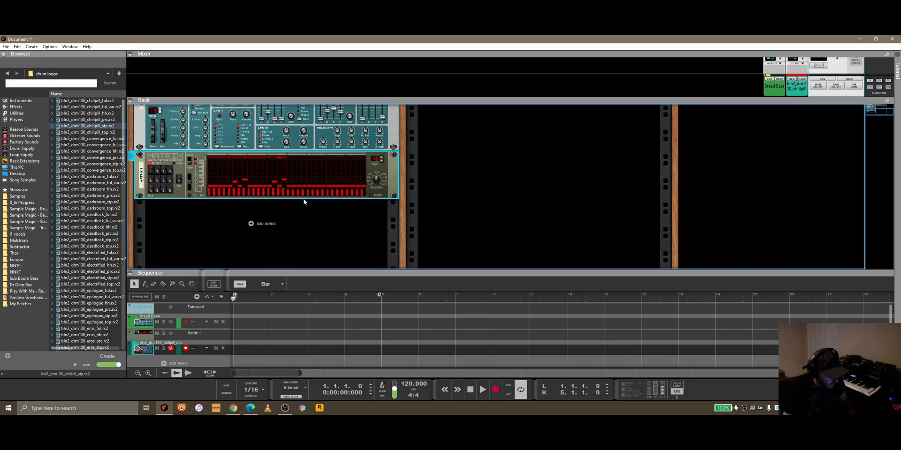
left_click(280, 157)
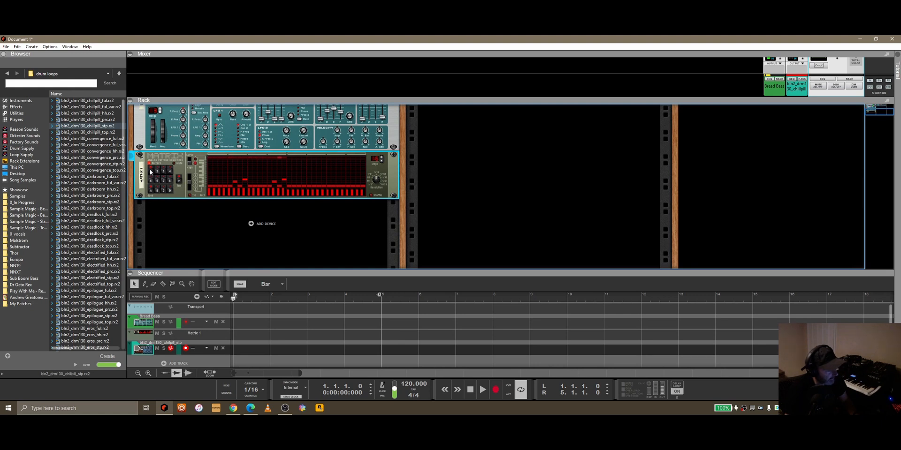
Step: Copy Matrix pattern 1 and paste it into pattern slot 2
right_click(181, 192)
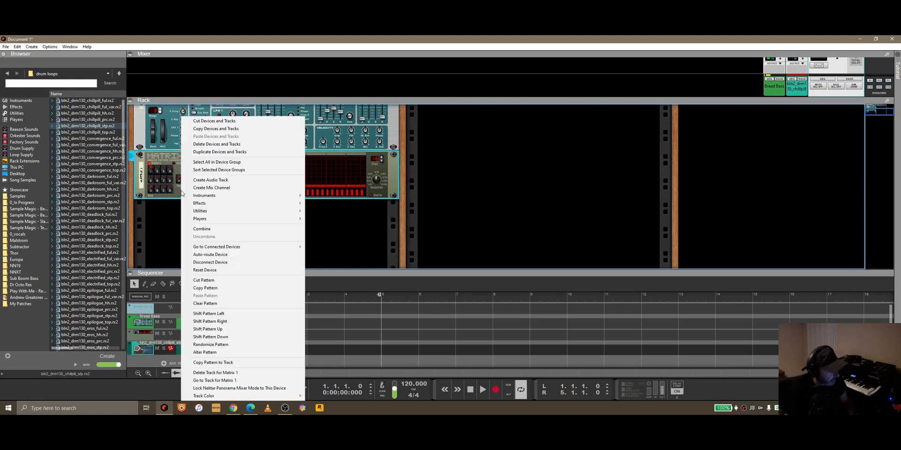
left_click(215, 289)
left_click(158, 173)
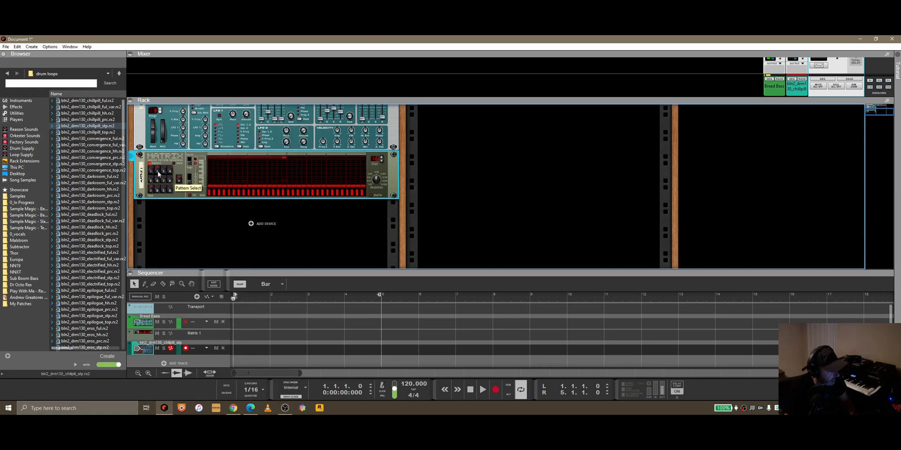
right_click(179, 190)
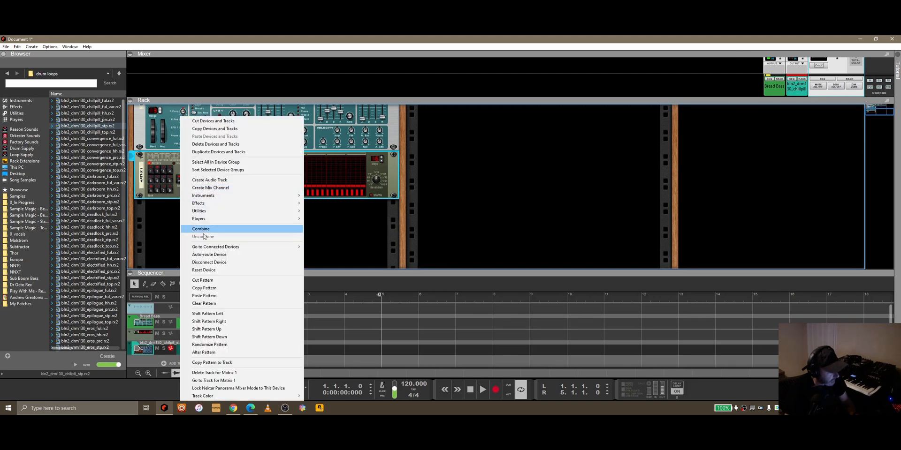
left_click(214, 296)
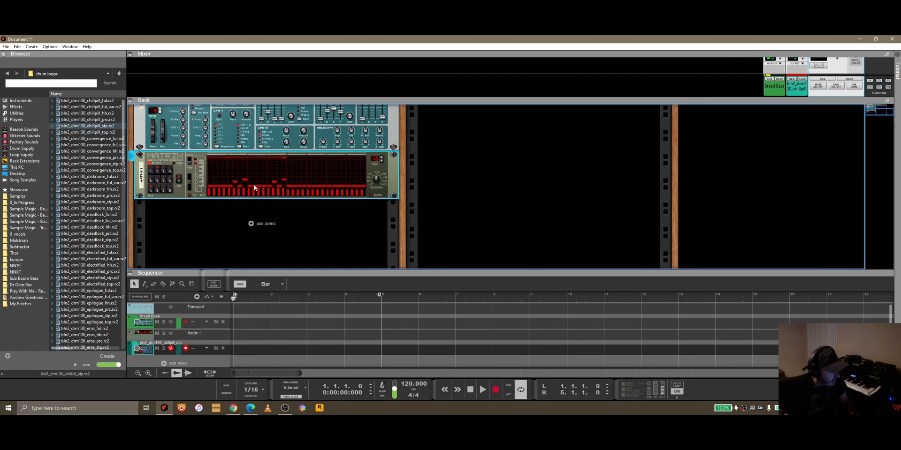
Step: Place two notes in octave 2 near step 15 of the pasted Matrix pattern and restore the higher octave range
left_click(190, 187)
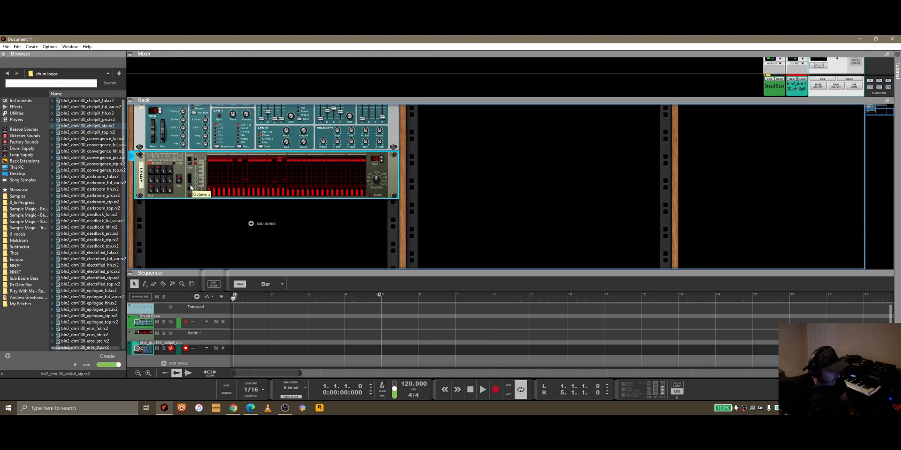
left_click(277, 164)
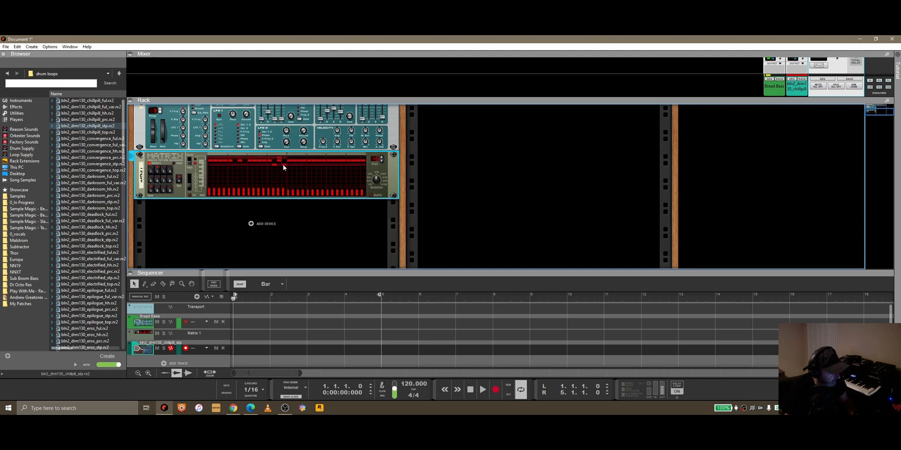
left_click(285, 167)
left_click(190, 185)
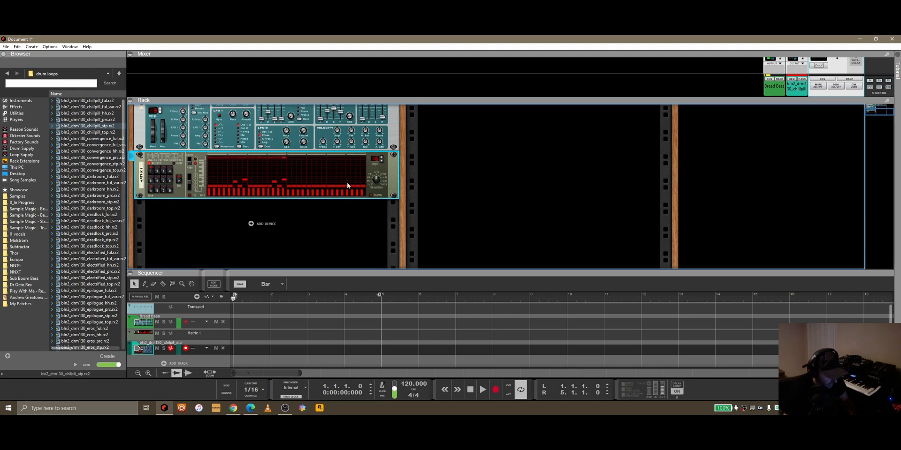
Step: Clear the unused Matrix pattern and draw new gates of varying height across its first half
right_click(180, 195)
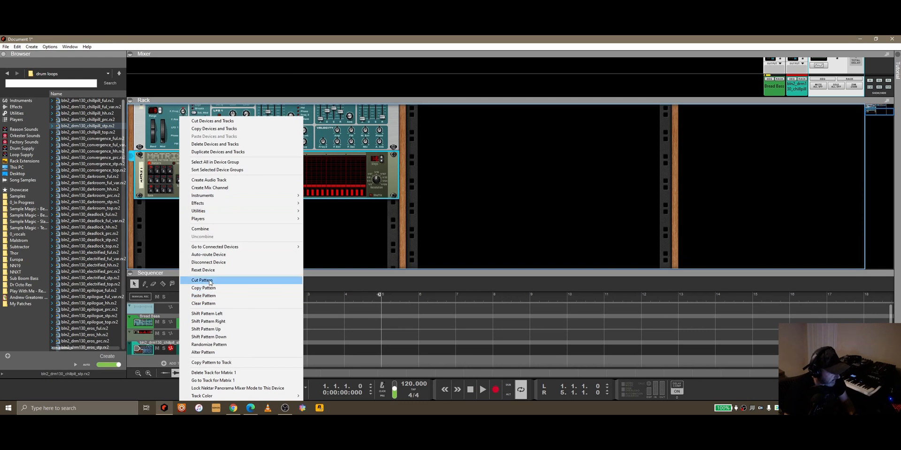
left_click(205, 305)
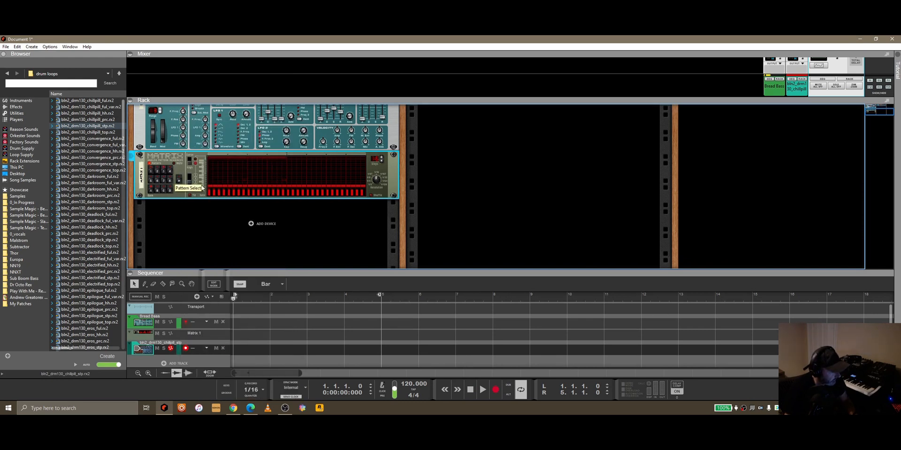
mouse_move(247, 174)
left_mouse_down()
mouse_move(280, 182)
mouse_move(249, 182)
left_mouse_up()
right_click(179, 193)
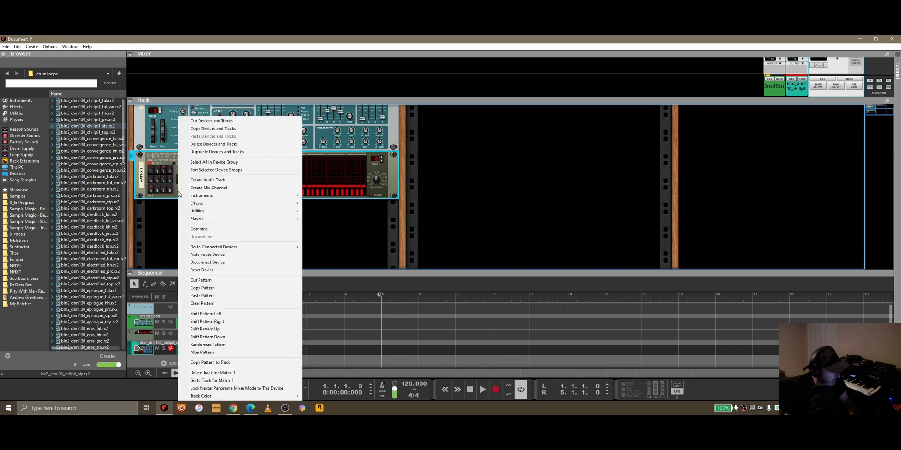
left_click(204, 304)
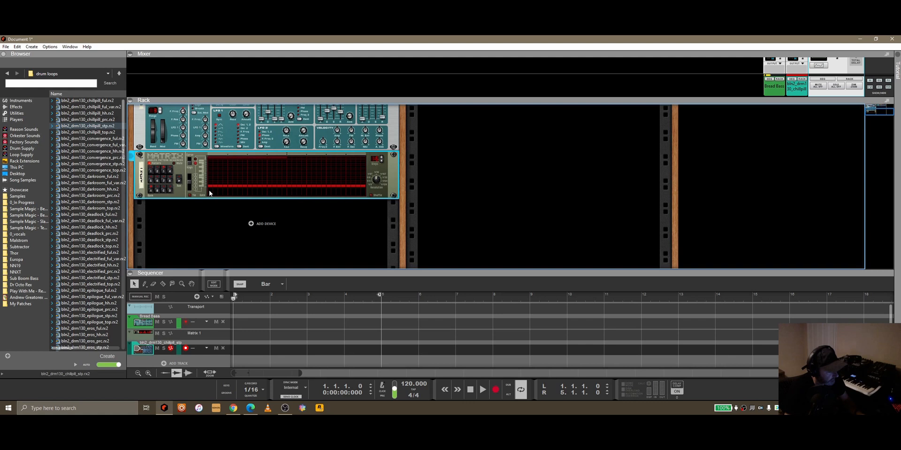
left_click_drag(210, 190, 277, 189)
Step: Randomize the Matrix pattern and adjust several notes and gate levels in its first half
right_click(180, 188)
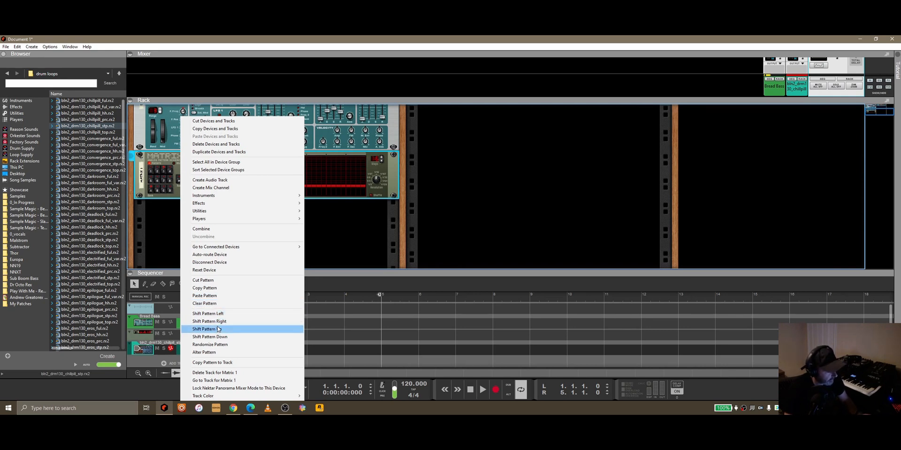
left_click(220, 345)
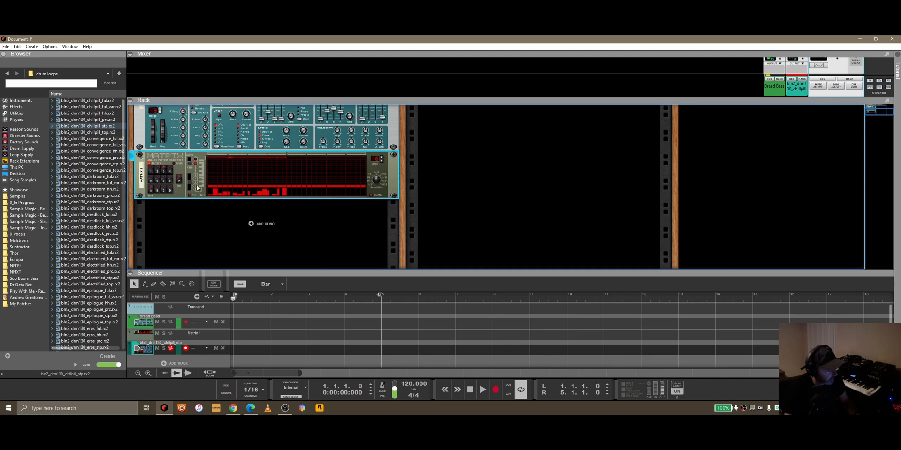
left_click(236, 181)
left_click(263, 182)
left_click(283, 179)
left_click(215, 193)
left_click(283, 188)
Step: Copy the bass line's Matrix pattern to the Bread Bass track as a clip and play it back
left_click(157, 172)
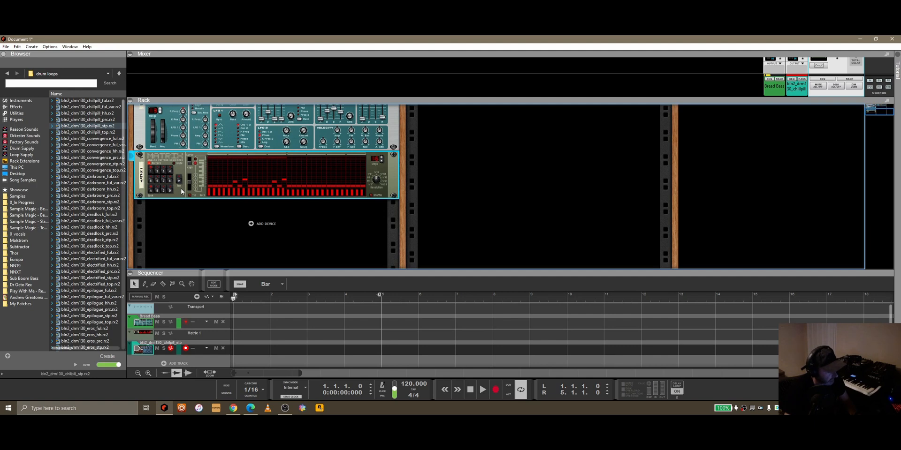
left_click(170, 319)
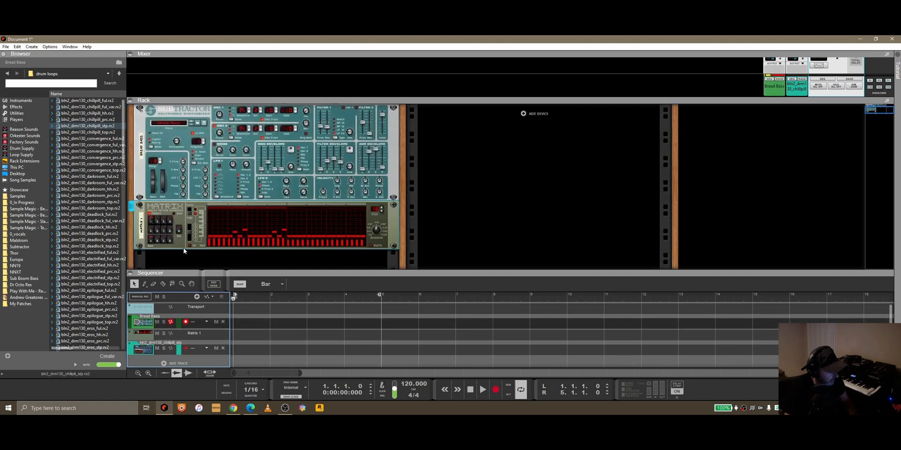
right_click(180, 225)
left_click(221, 363)
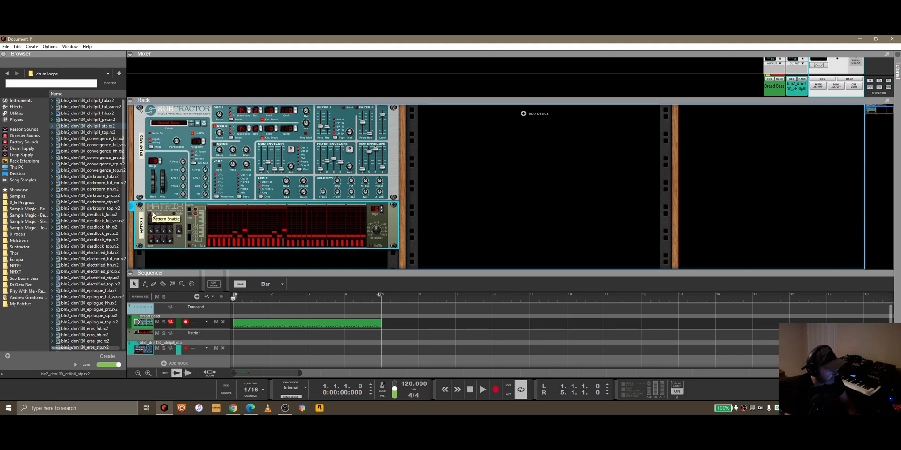
left_click(483, 389)
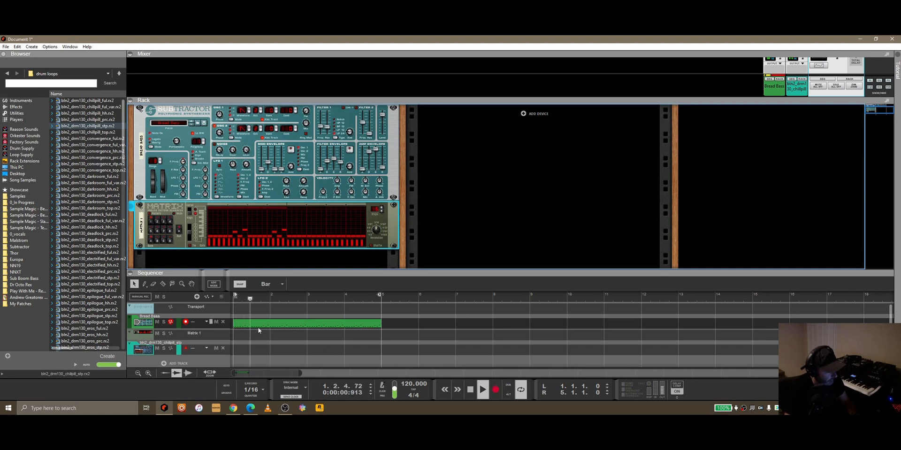
left_click(471, 390)
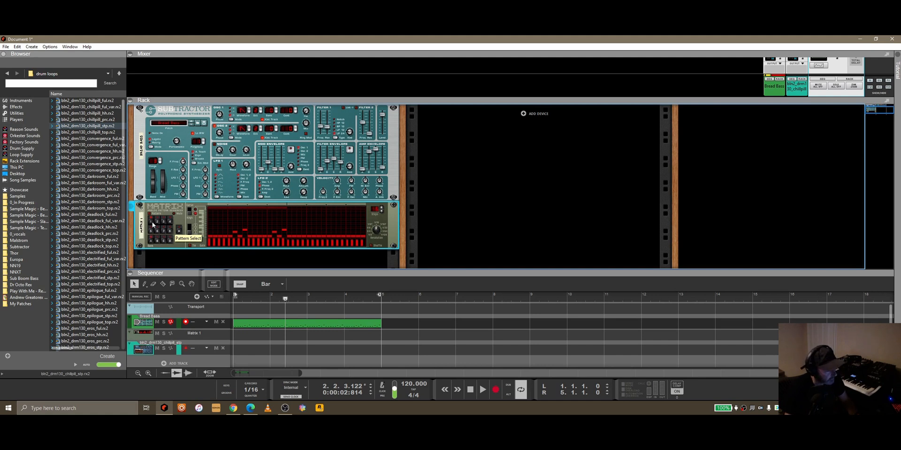
Step: Copy the Matrix pattern to the Bread Bass track again and cut the clip from the track
right_click(183, 244)
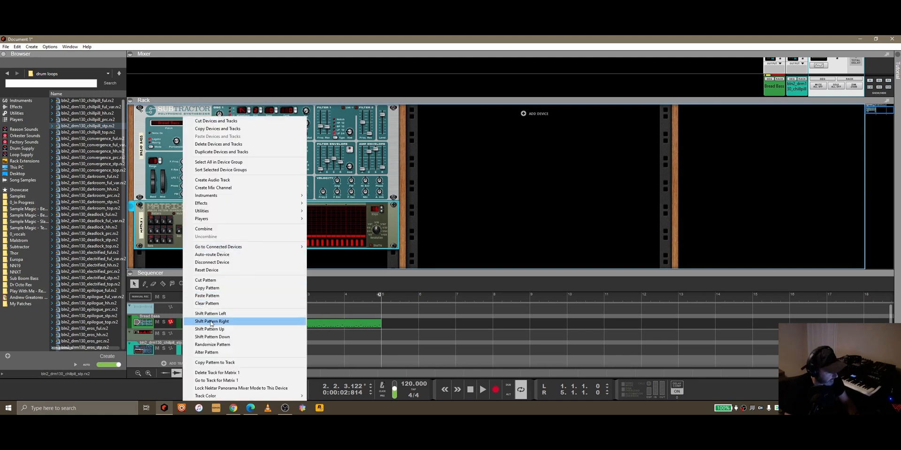
left_click(221, 364)
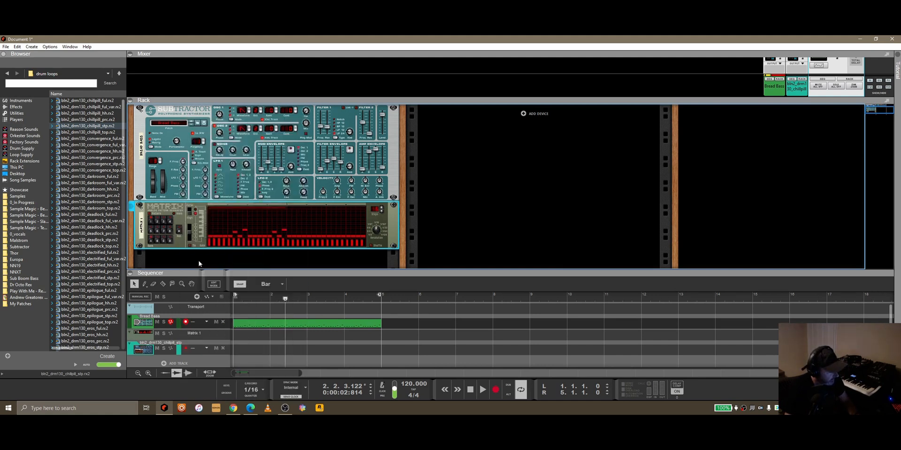
right_click(317, 324)
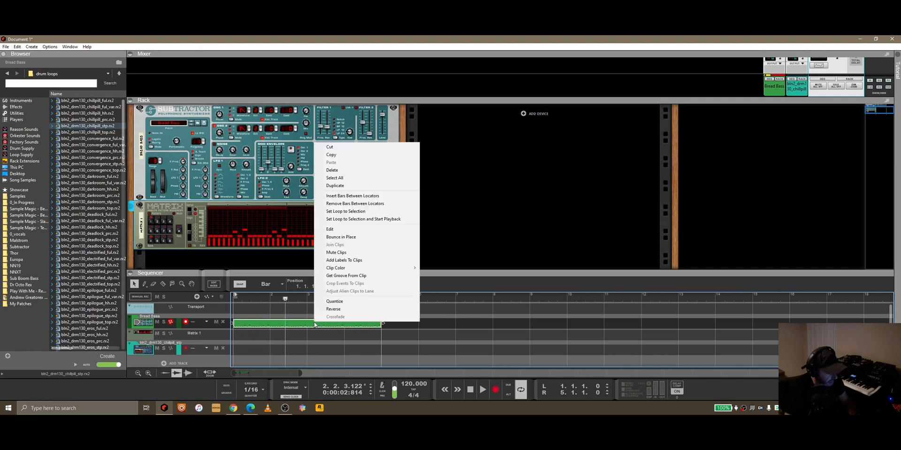
left_click(330, 147)
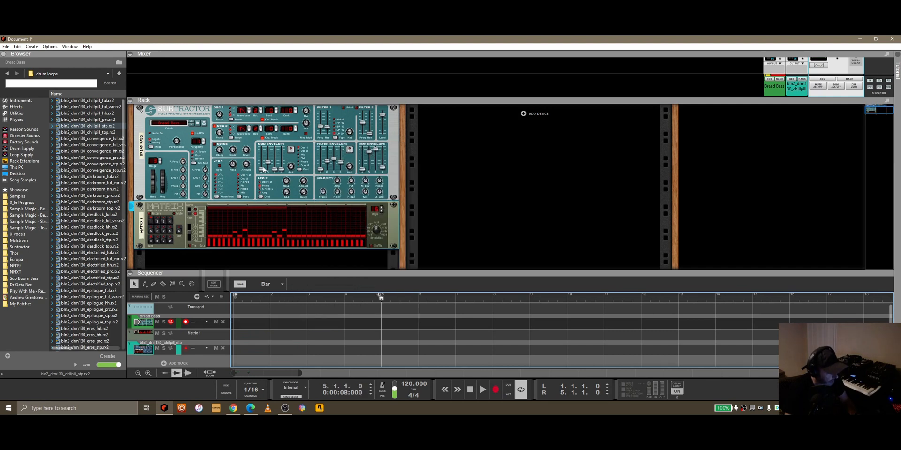
Step: Create a Pattern Select automation lane for the Matrix and draw a one-bar clip at bar 1 using Bank A, Pattern/Loop 1
right_click(151, 221)
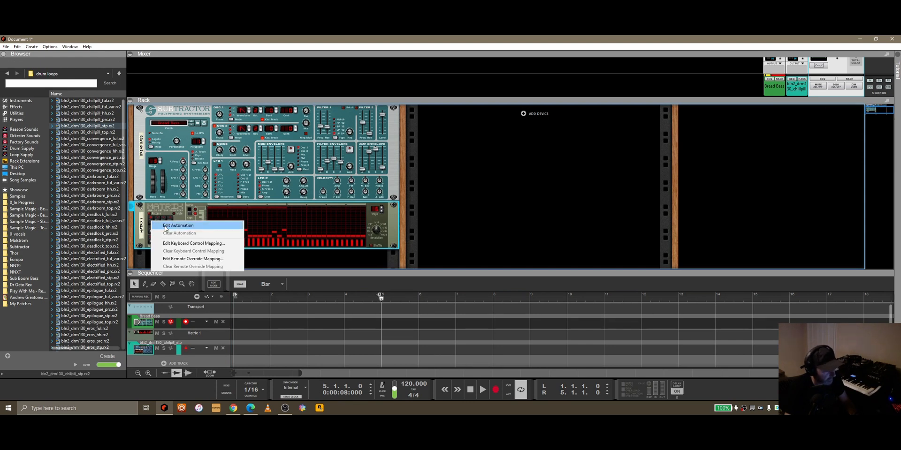
left_click(166, 226)
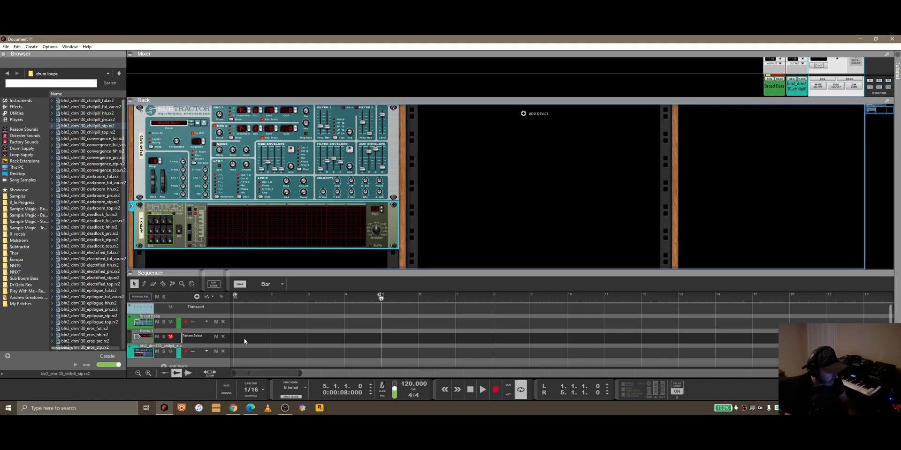
left_click_drag(243, 341, 269, 339)
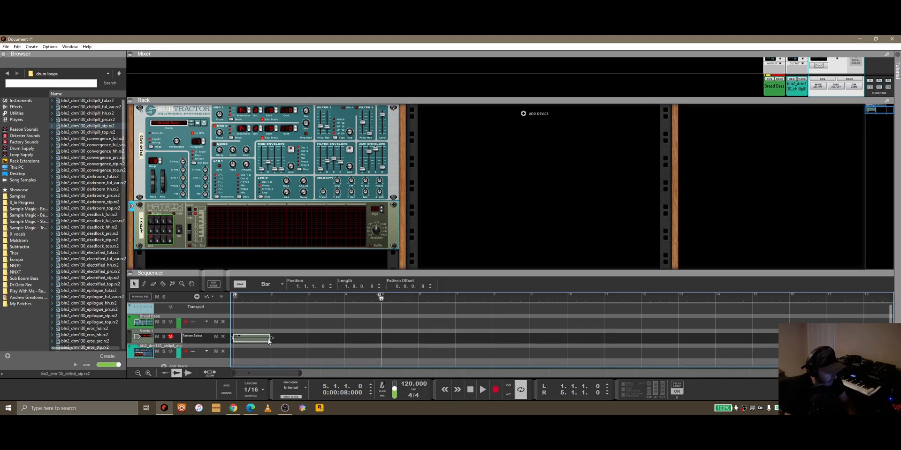
left_click(239, 338)
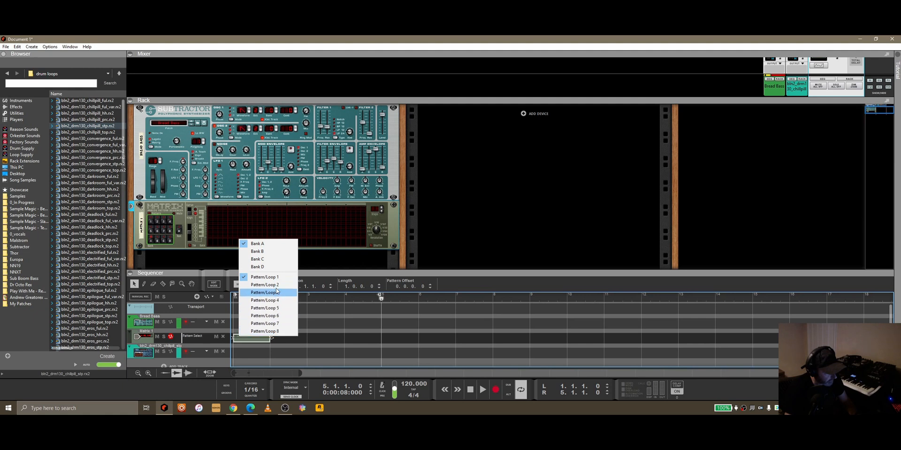
left_click(241, 341)
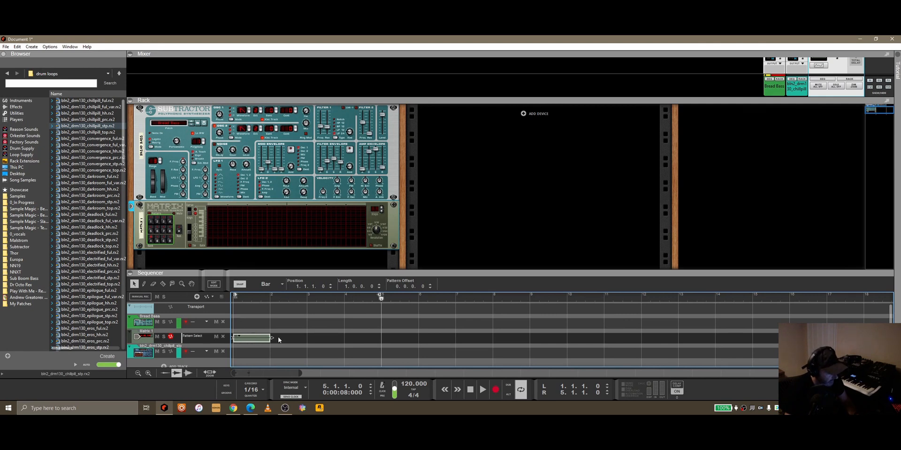
Step: Duplicate the pattern clip into bar 2 and set the duplicate to Pattern/Loop 2
key("ctrl+d")
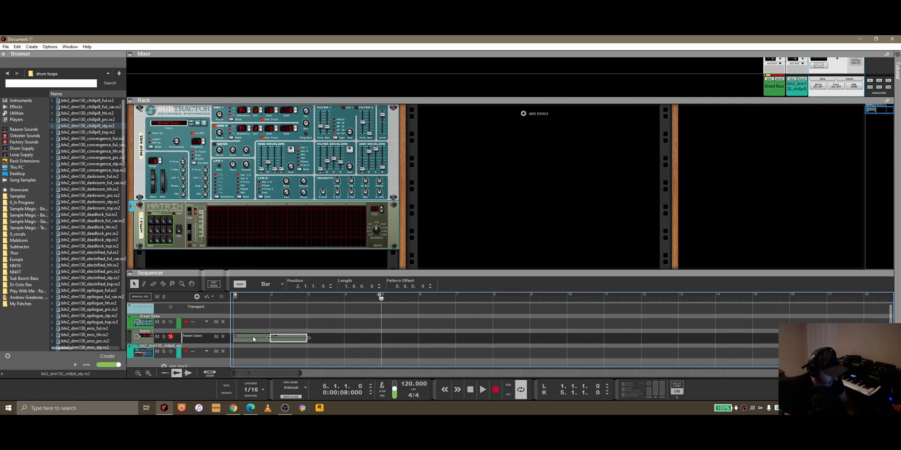
left_click(276, 336)
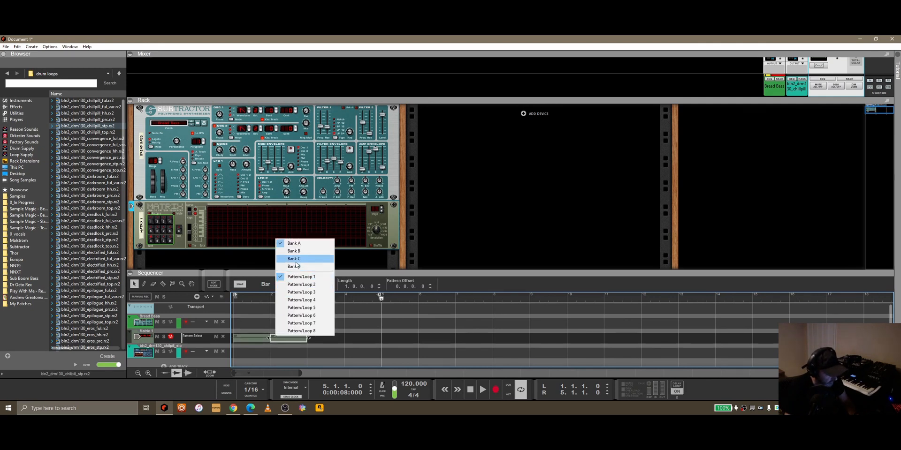
left_click(295, 285)
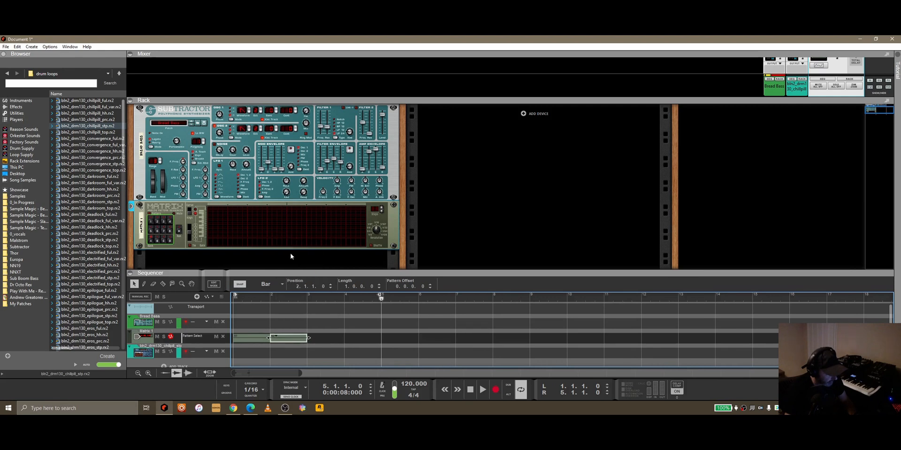
Step: Set the loop end to bar 3 and play back the two Matrix pattern clips from bar 1
left_click(305, 301, "alt")
left_click_drag(363, 300, 219, 306)
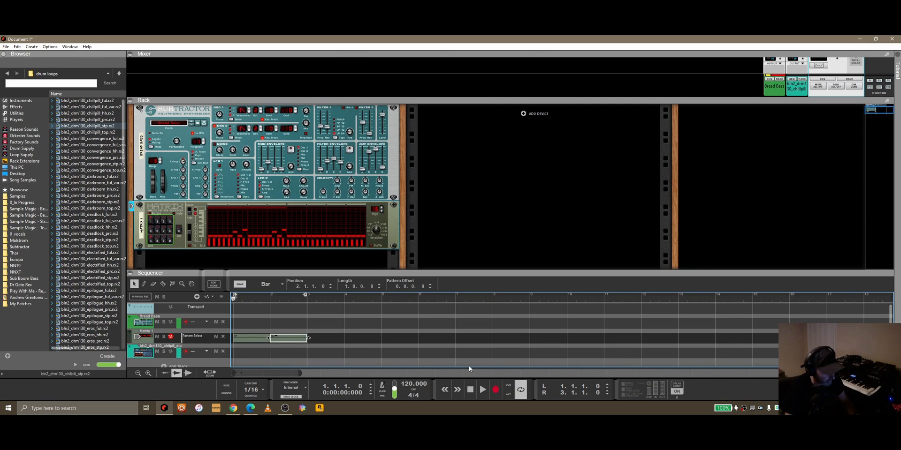
left_click(483, 390)
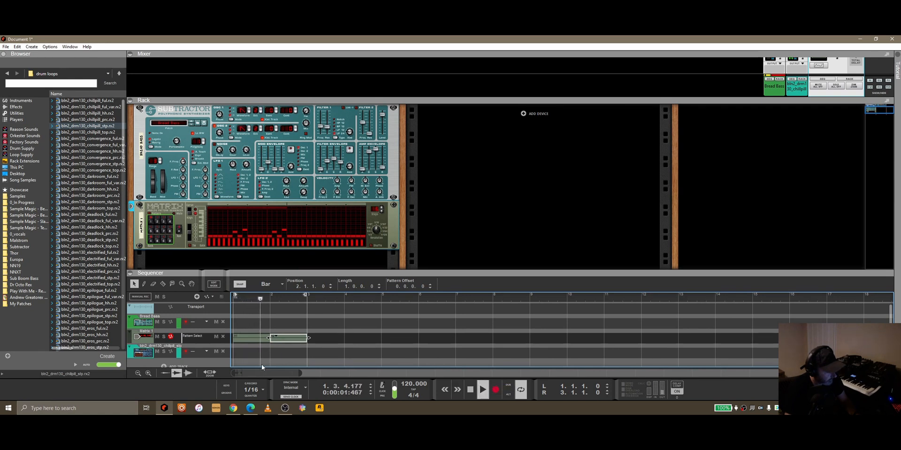
left_click_drag(327, 342, 249, 340)
left_click(150, 217)
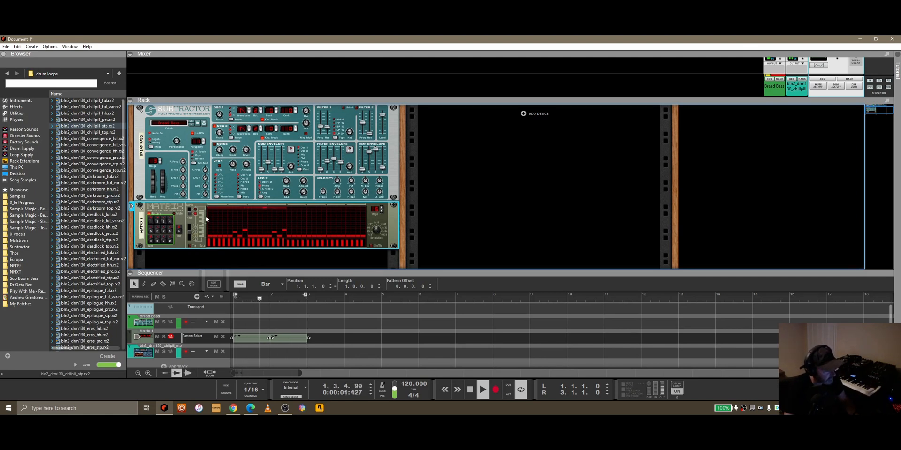
left_click(470, 387)
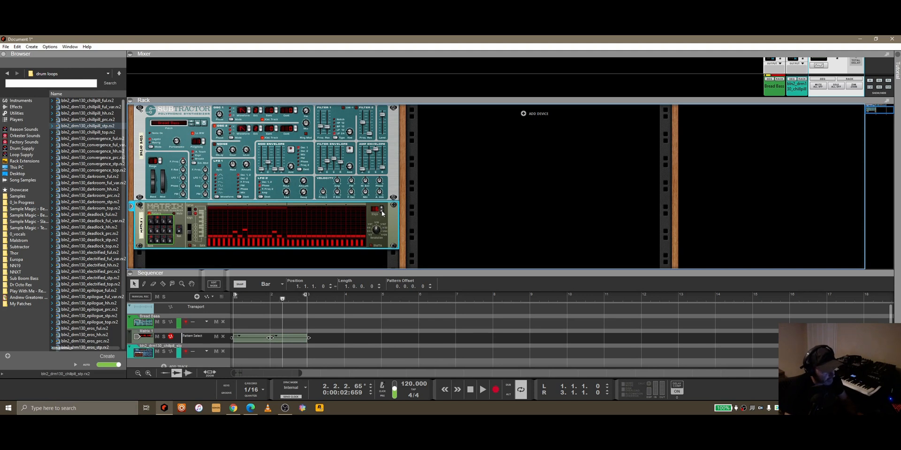
mouse_move(379, 237)
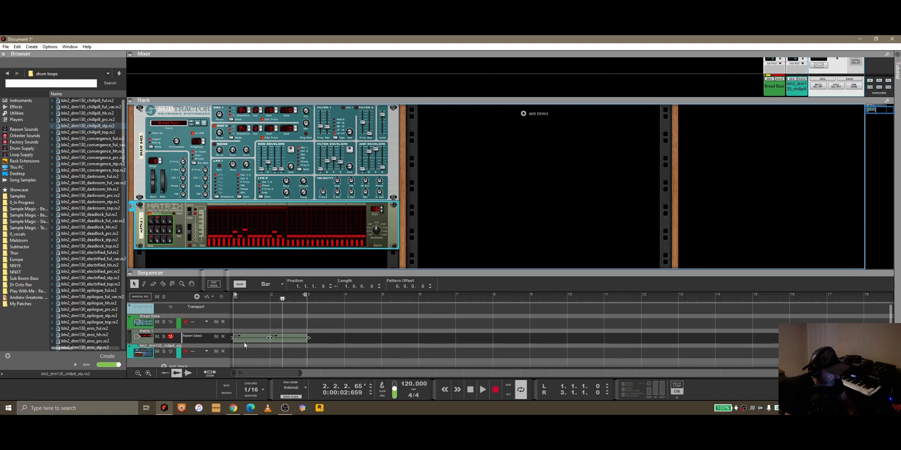
Step: Delete the Matrix's Pattern Select lane together with its two clips
left_click(224, 337)
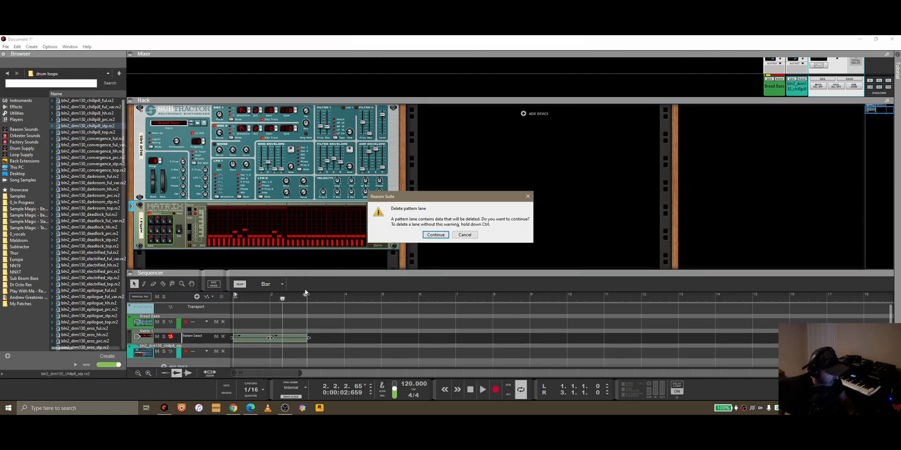
left_click(435, 235)
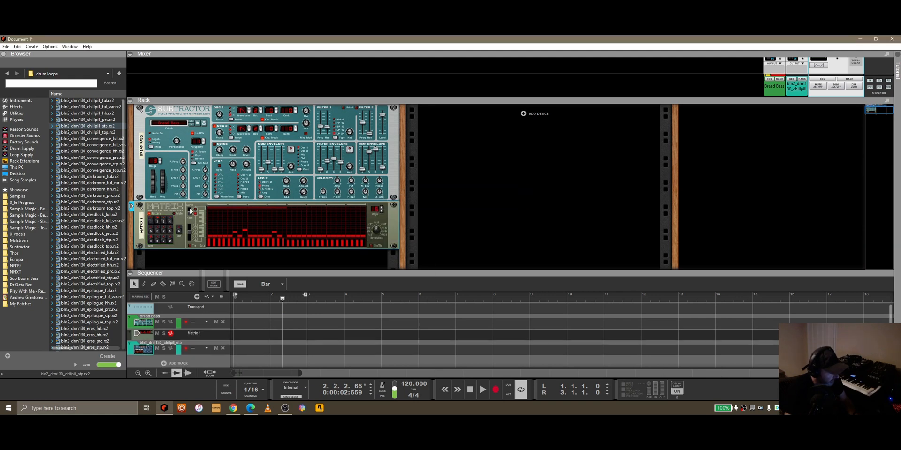
left_click(180, 233)
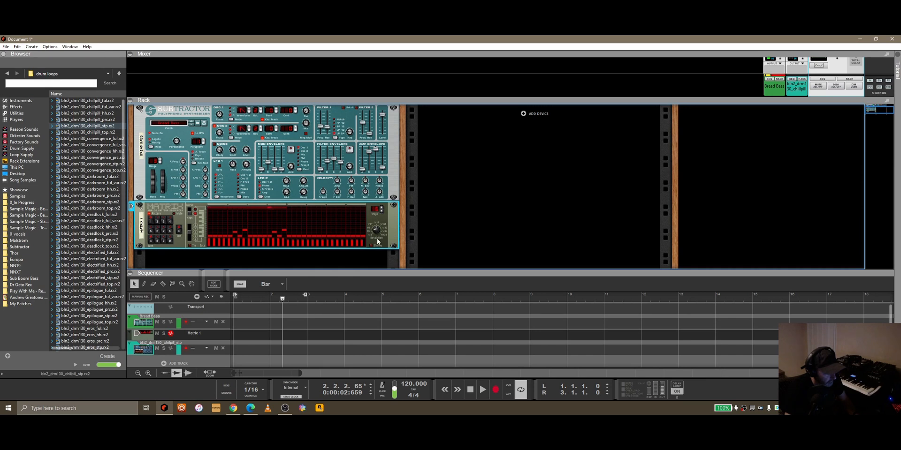
Step: Play back the Matrix pattern while trying its Resolution knob, and check which automation options the knob offers
left_click(481, 389)
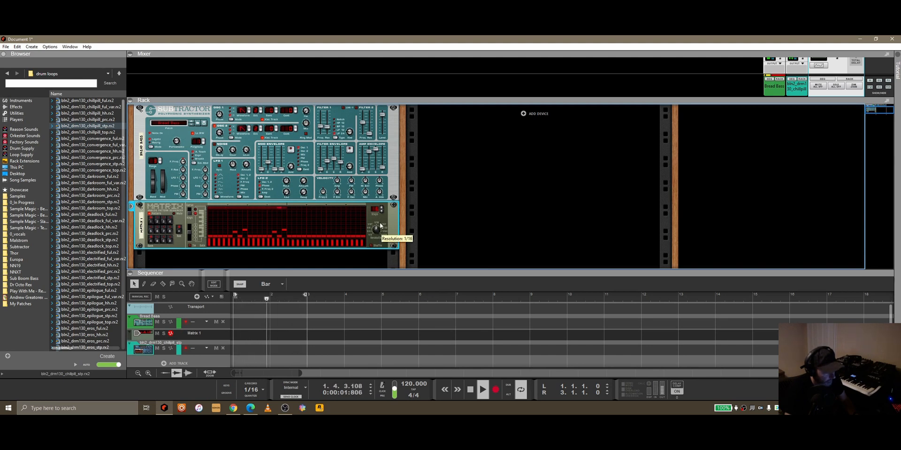
left_click_drag(379, 235, 383, 238)
key("space")
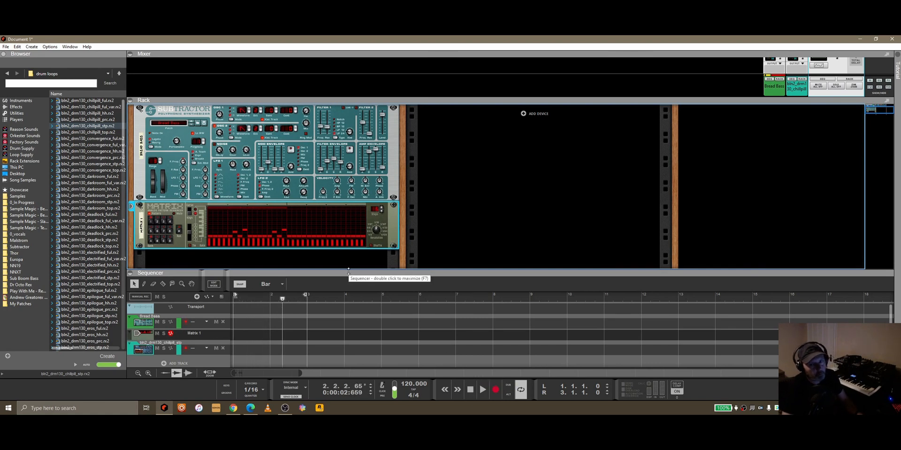
right_click(379, 230)
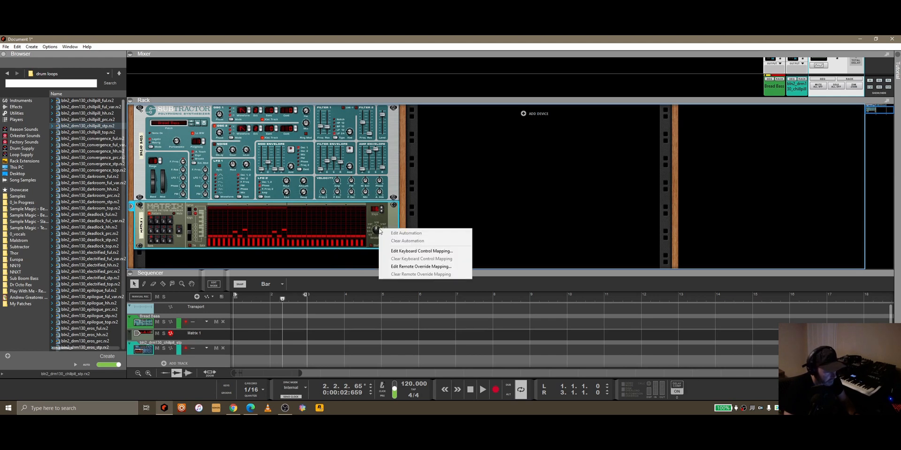
left_click(380, 226)
left_click_drag(380, 231, 382, 236)
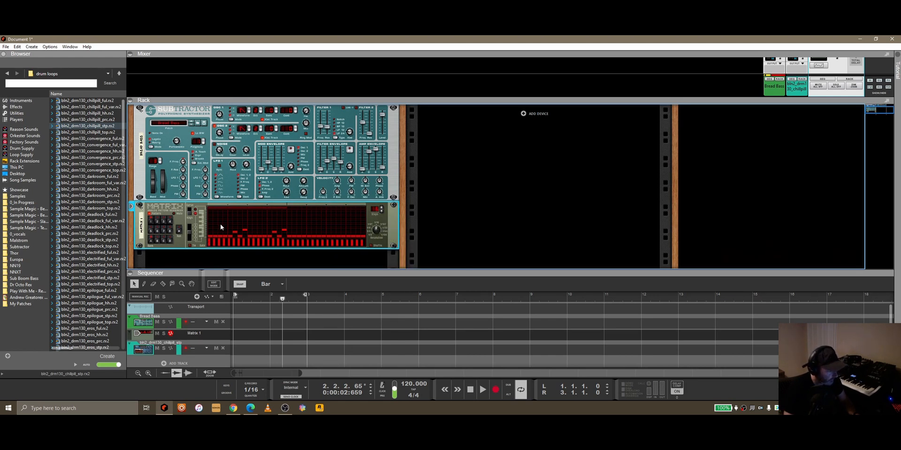
left_click_drag(379, 234, 380, 237)
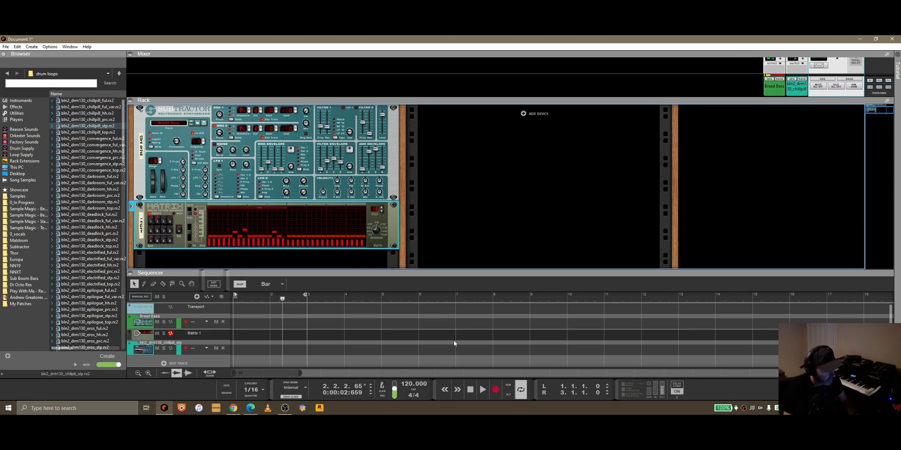
left_click(479, 390)
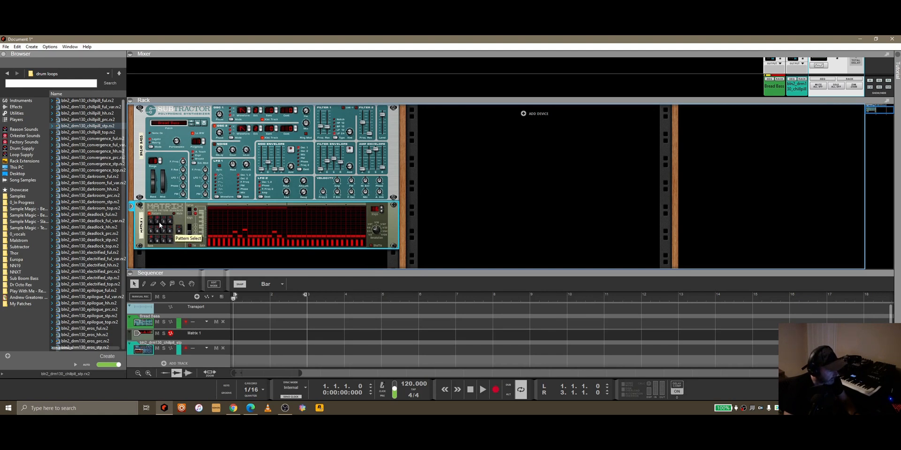
Step: Recreate the Pattern Select automation lane for the Matrix
right_click(180, 245)
left_click(207, 288)
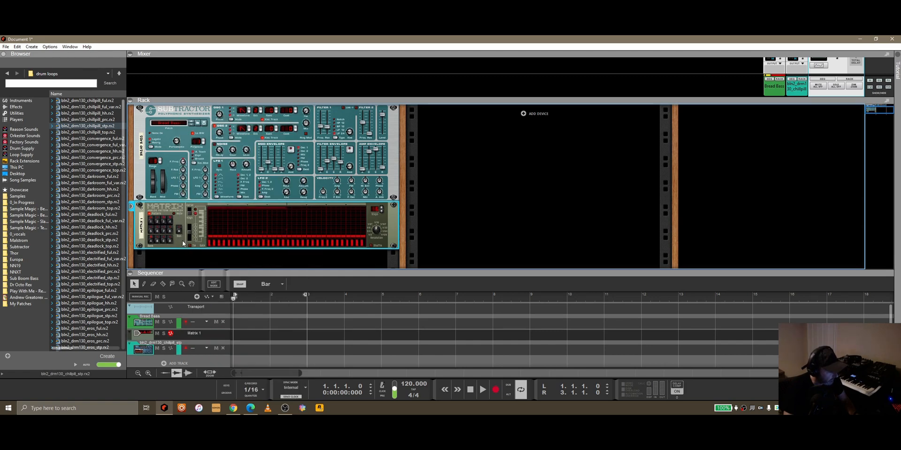
right_click(181, 240)
left_click(218, 291)
right_click(166, 229)
left_click(180, 232)
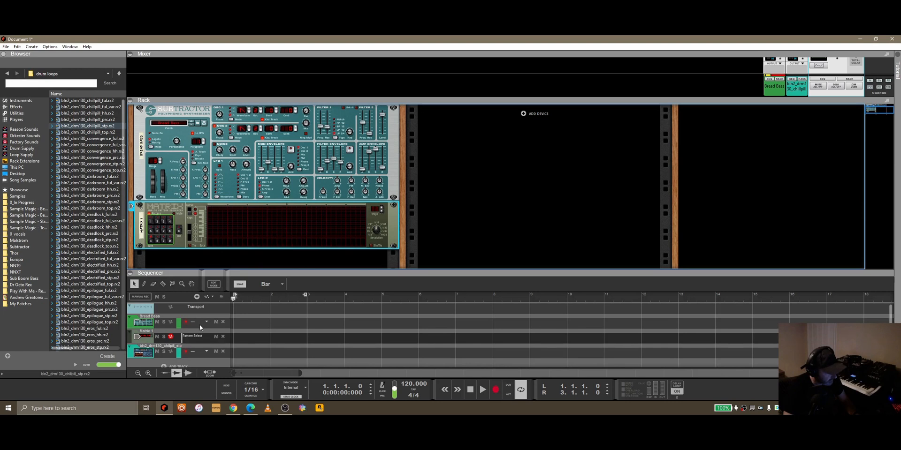
Step: Draw one-bar pattern clips in bars 1 and 2, choose the second clip's pattern, and play them back
double_click(243, 339)
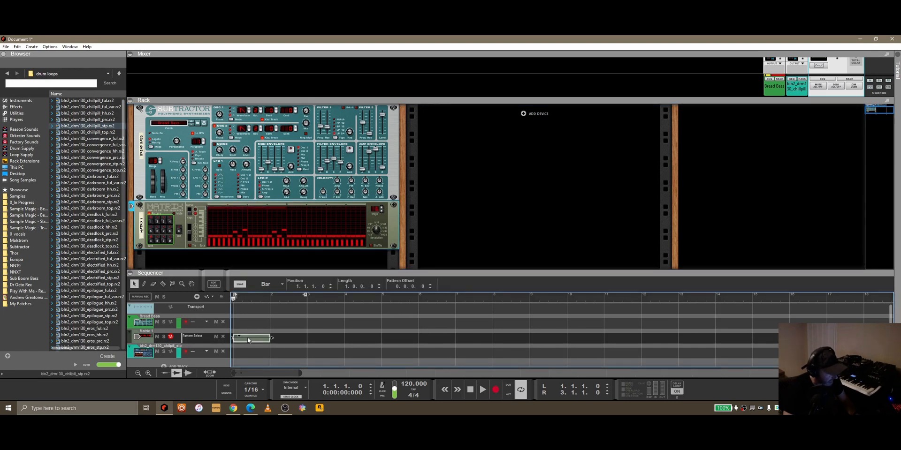
double_click(278, 338)
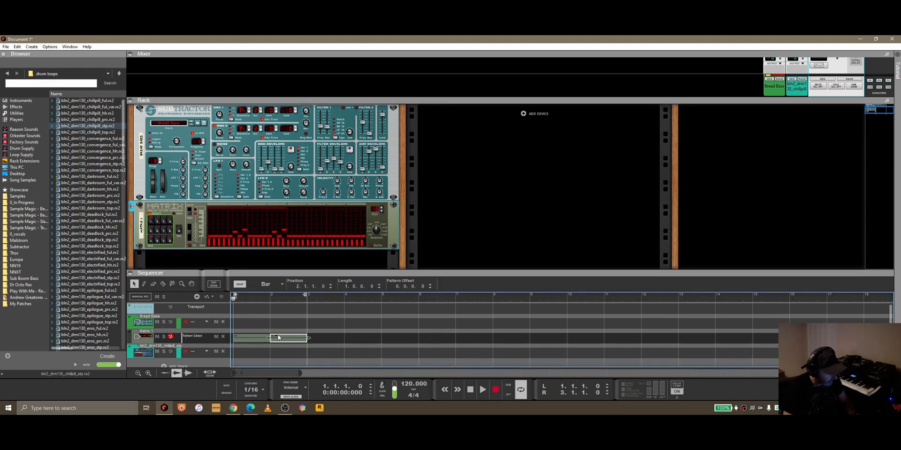
left_click(276, 337)
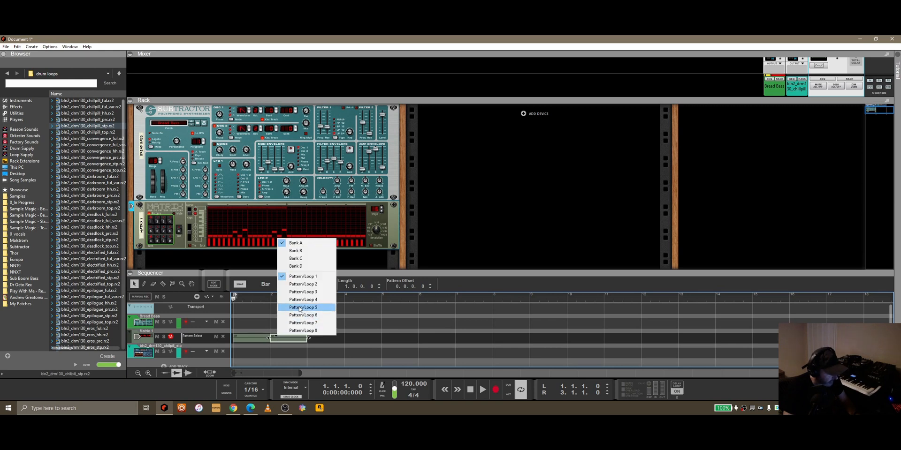
left_click(282, 300)
left_click(482, 390)
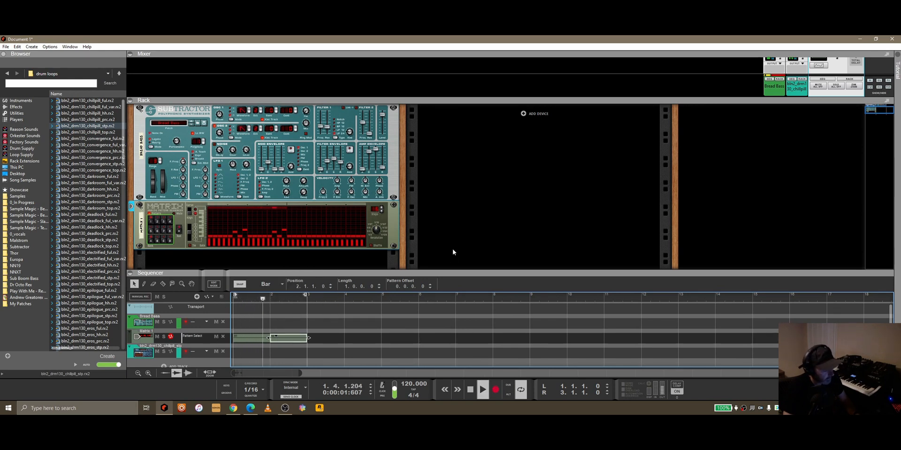
left_click(471, 390)
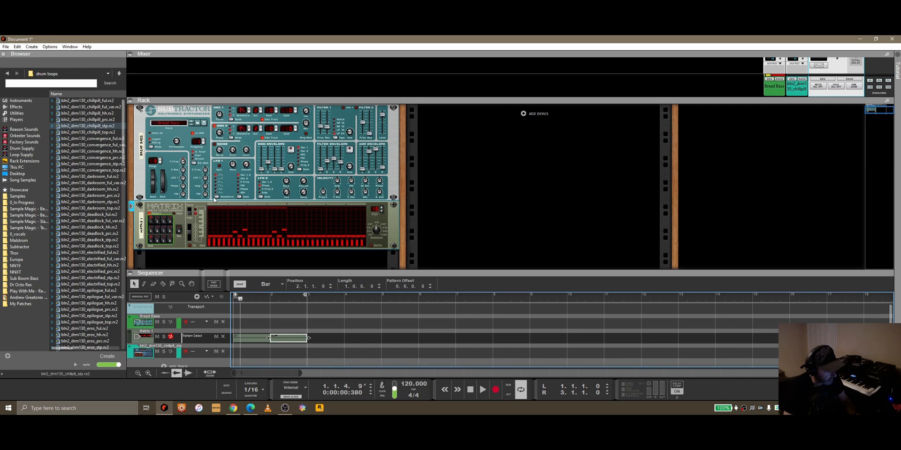
Step: Show the ReGroove Mixer to examine its groove and shuffle channels, and hide it again
left_click(370, 248)
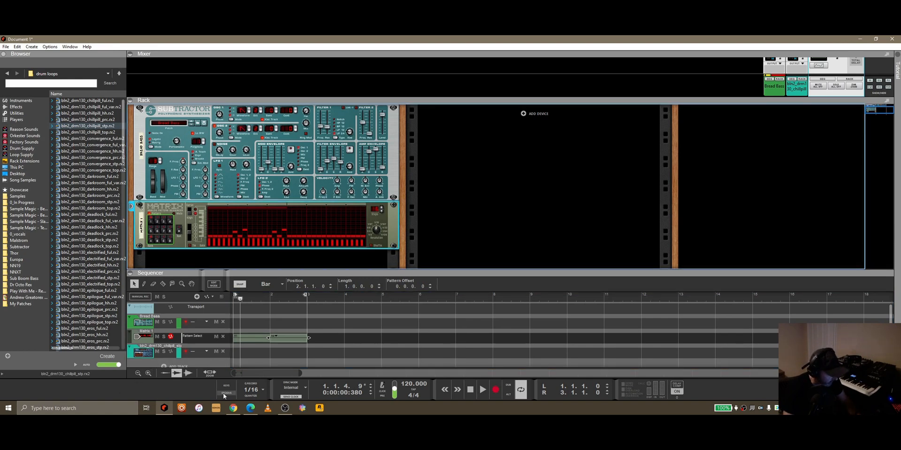
left_click(220, 396)
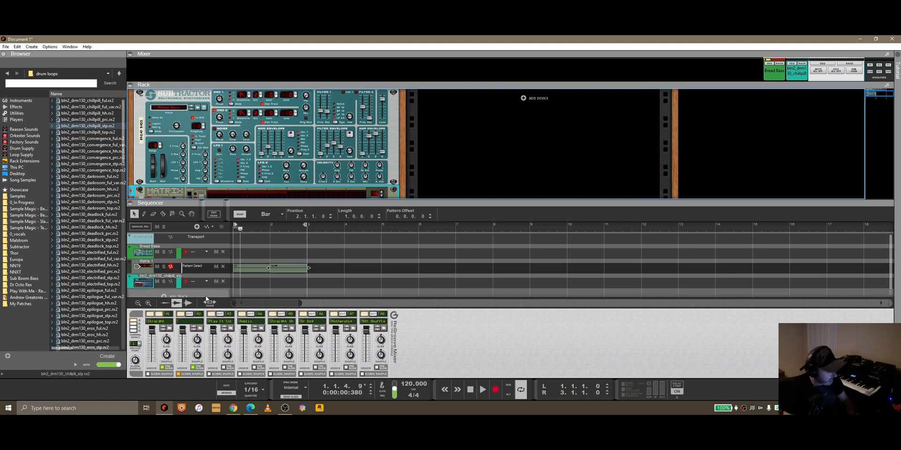
left_click(226, 394)
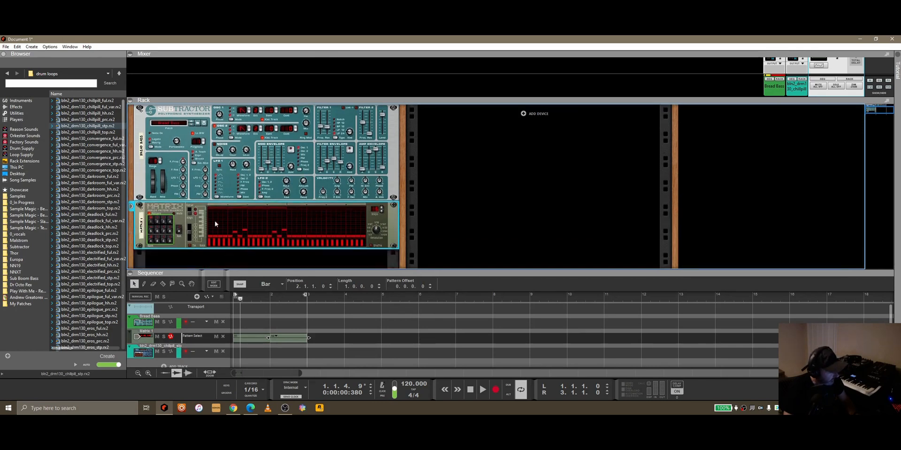
Step: Clear the Matrix's Pattern Select automation and return the song position to bar 1
scroll(203, 230, "up", 1)
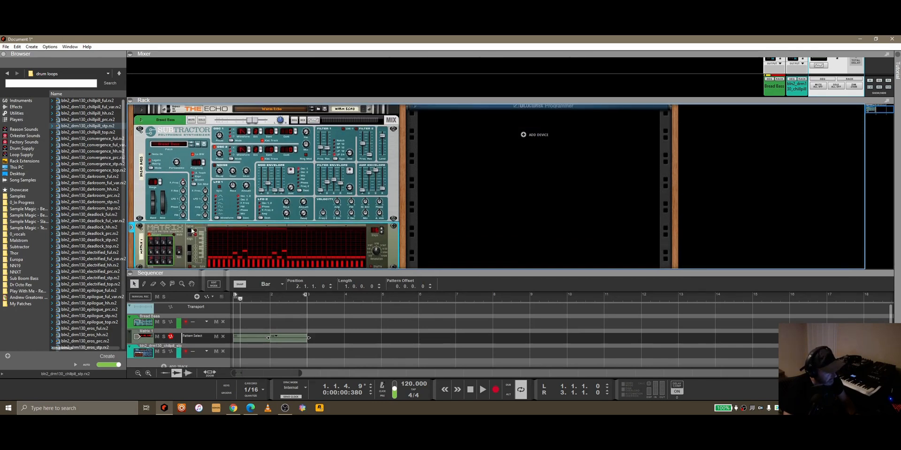
right_click(158, 246)
left_click(186, 262)
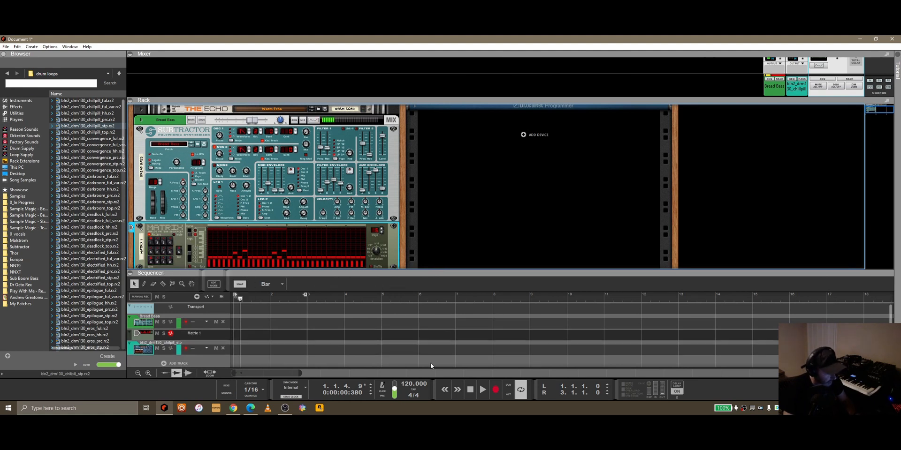
left_click(469, 389)
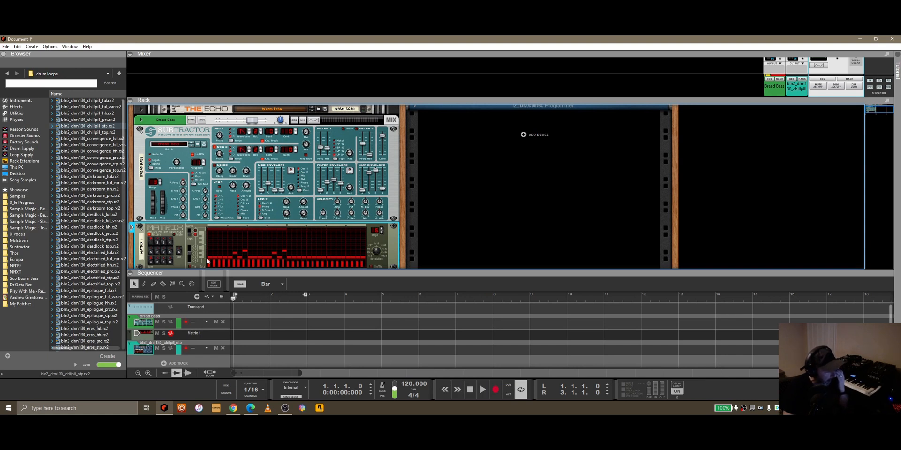
Step: Switch the Matrix's edit mode from Key Edit to Curve Edit
left_click(190, 232)
left_click(190, 232)
left_click(190, 233)
left_click(190, 233)
left_click(191, 234)
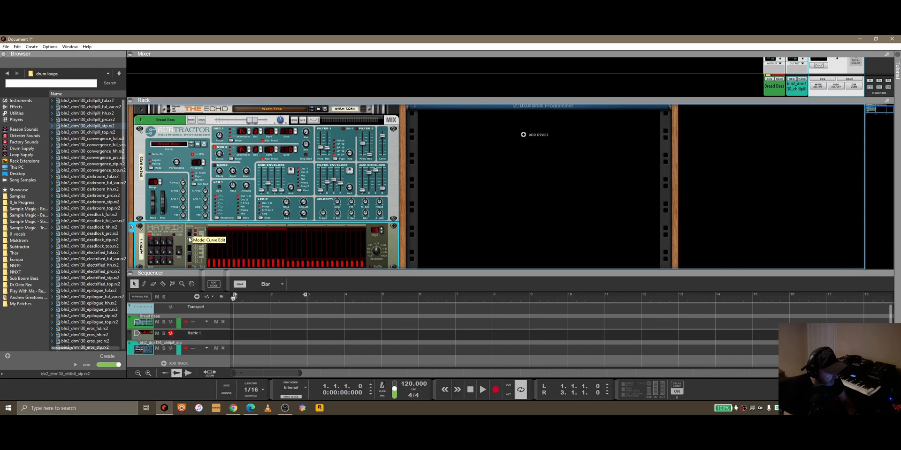
left_click(191, 234)
left_click(190, 234)
Step: Draw rising curve ramps across the Matrix's steps and flatten the whole curve back to zero
left_click_drag(211, 257, 278, 233)
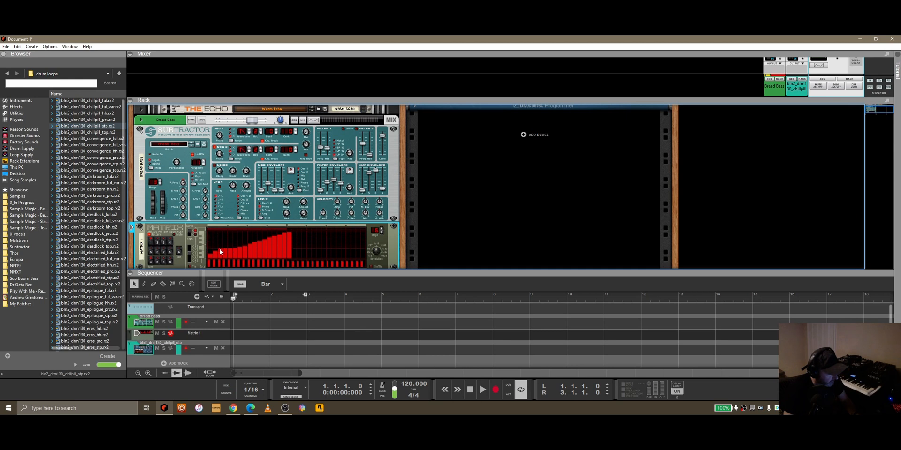
left_click_drag(205, 253, 360, 231)
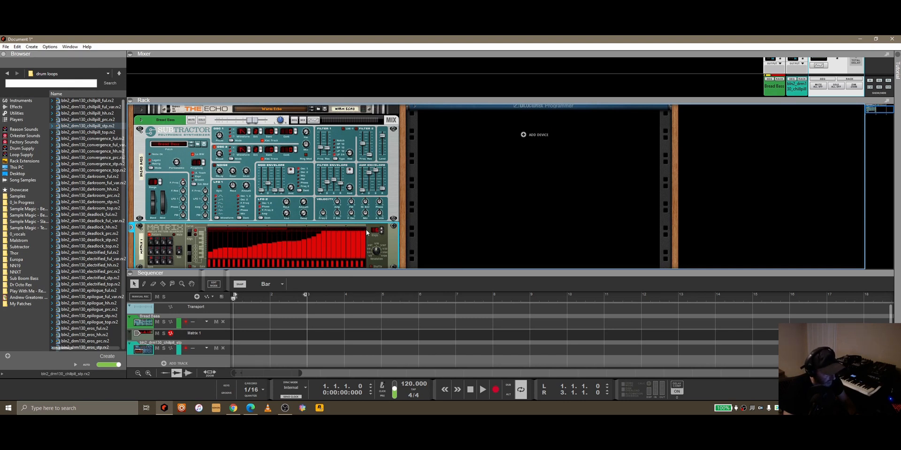
left_click_drag(364, 256, 207, 266)
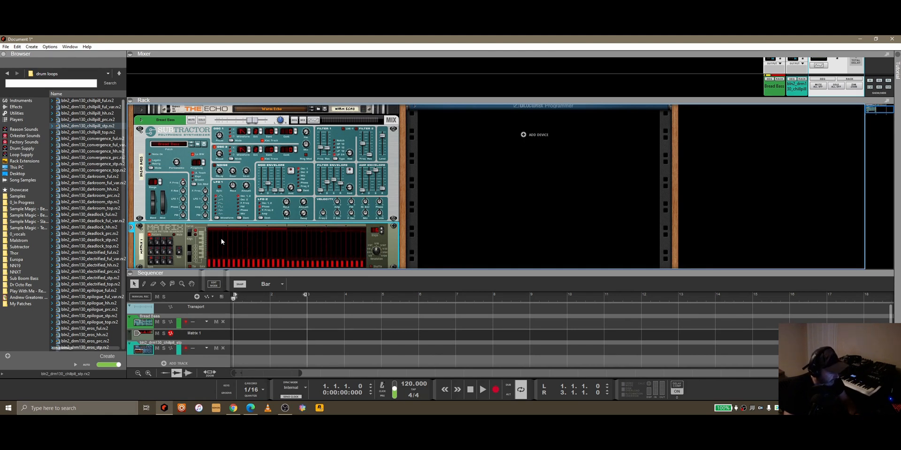
Step: Cable the Matrix's Curve CV output to the SubTractor's Pitch Wheel modulation input and draw a rising curve over the first 16 steps
key("Tab")
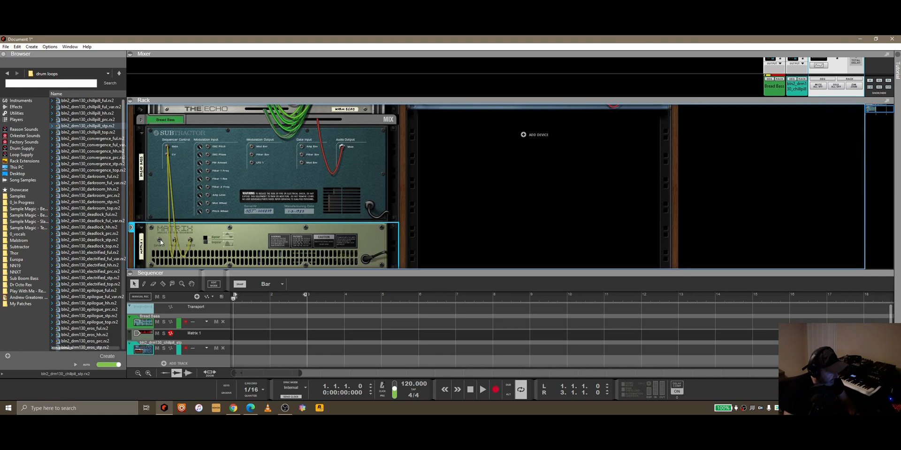
left_click_drag(159, 242, 209, 215)
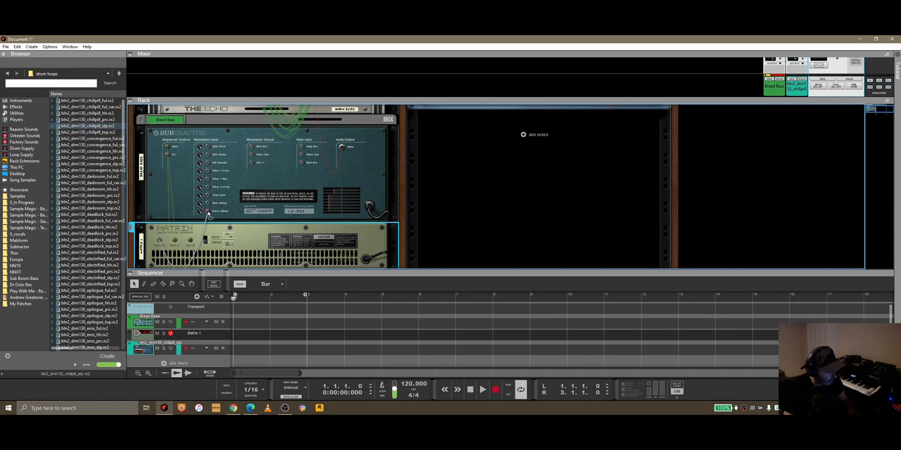
left_click_drag(209, 214, 209, 214)
key("Tab")
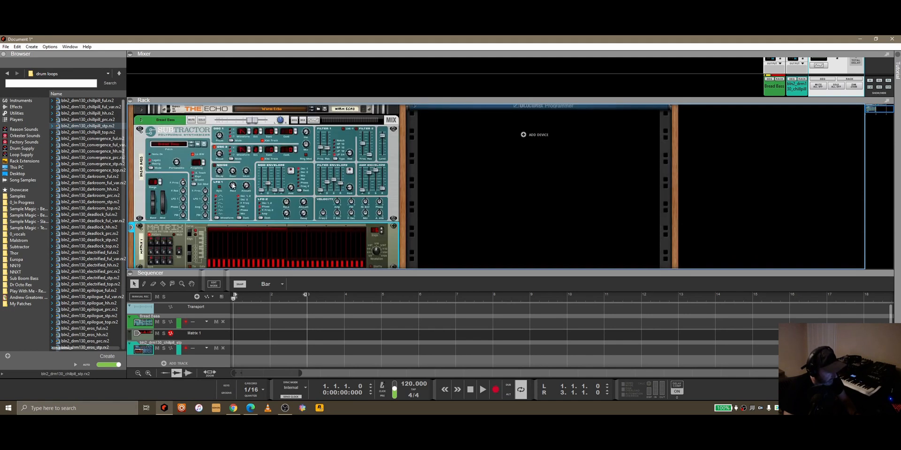
left_click_drag(213, 257, 282, 234)
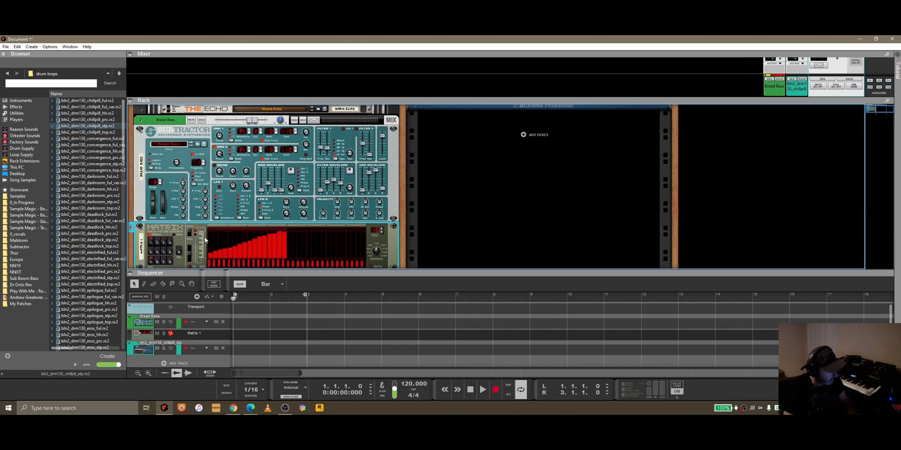
Step: Run the Matrix pattern and switch its curve CV output to bipolar
left_click(179, 253)
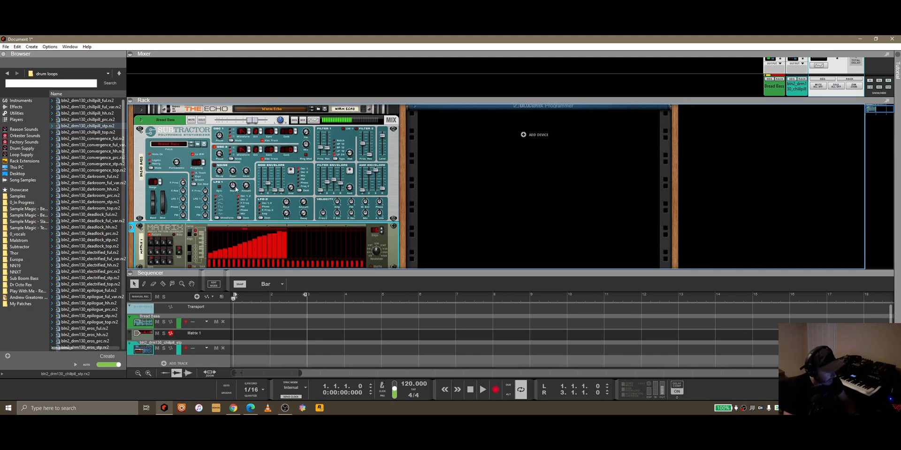
key("Tab")
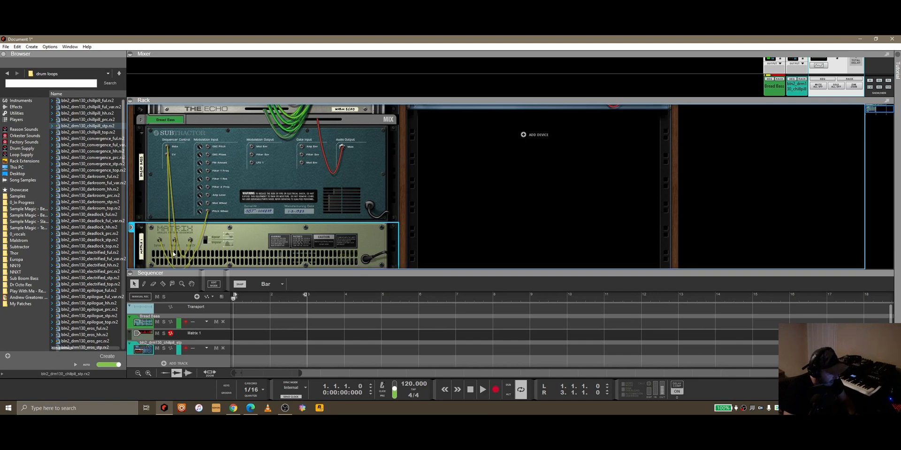
key("Tab")
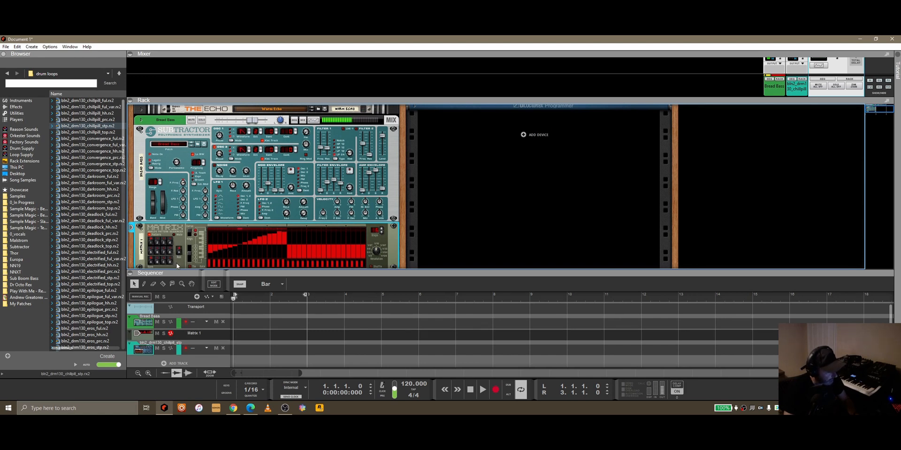
Step: Move the Matrix's Curve CV cable from the SubTractor's Pitch Wheel modulation input to its Mod Wheel input
key("Tab")
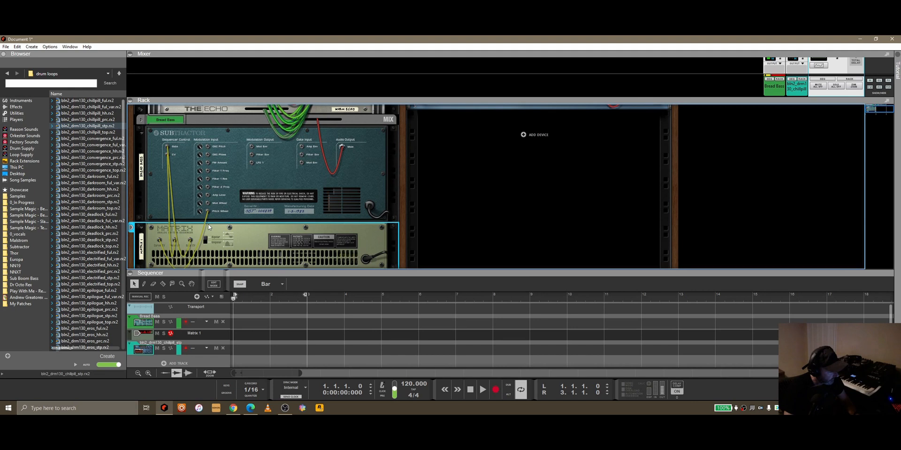
left_click_drag(209, 214, 208, 206)
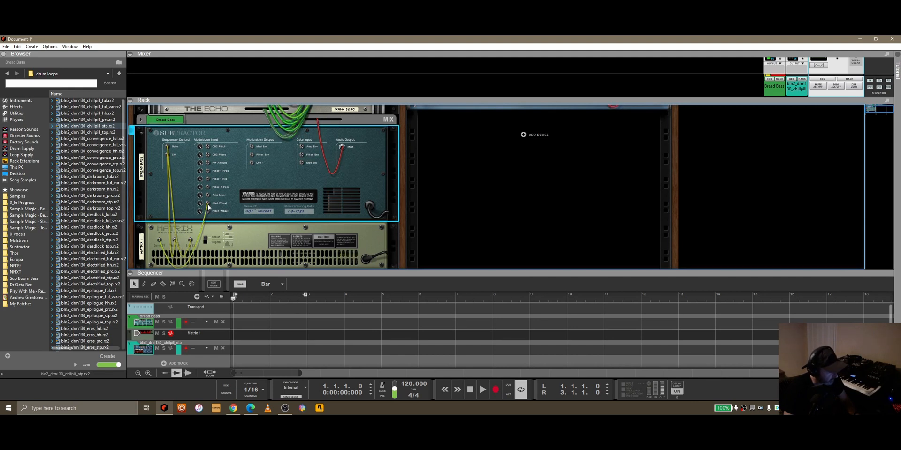
key("Tab")
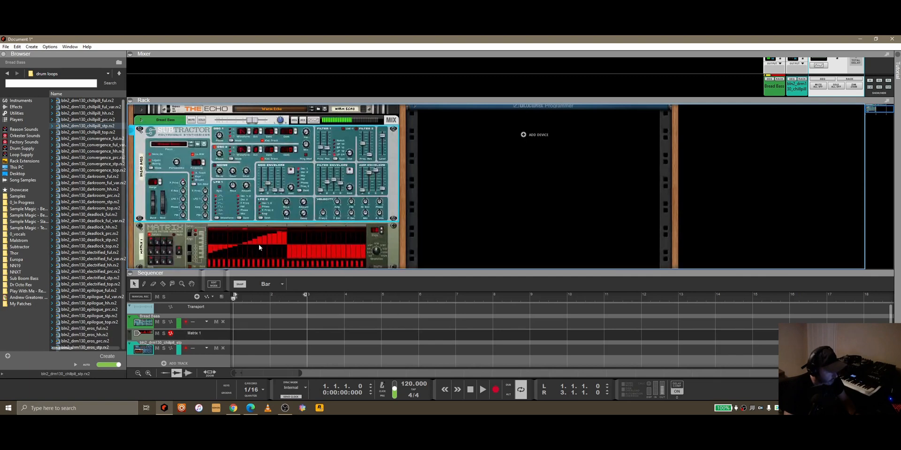
Step: Set the Matrix's curve output to unipolar and draw a curve that rises over the first half and falls over the second half
scroll(458, 183, "up", 2)
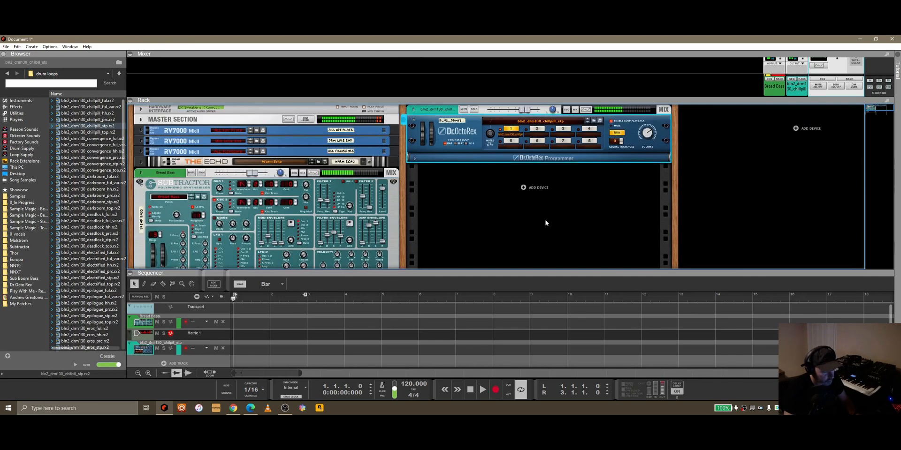
scroll(434, 213, "down", 2)
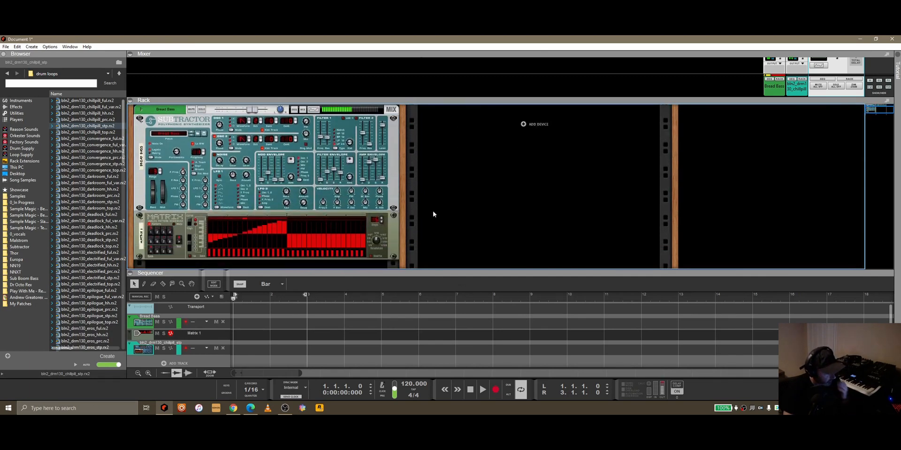
key("Tab")
left_click(200, 231)
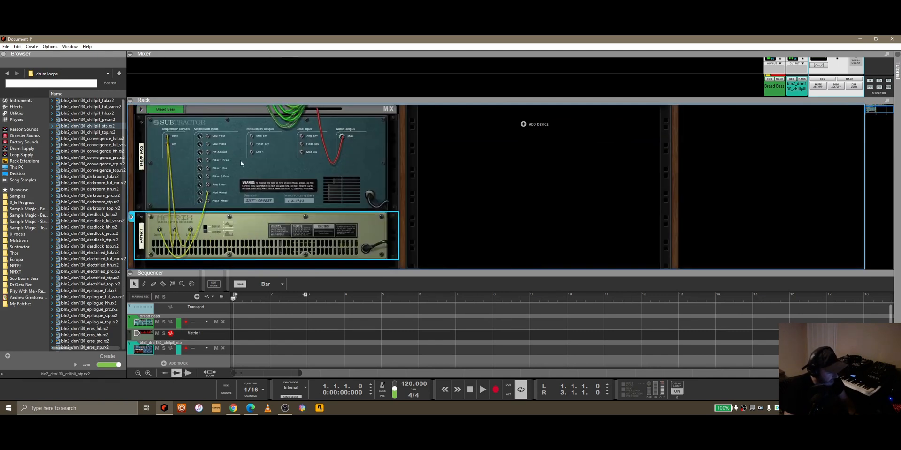
key("Tab")
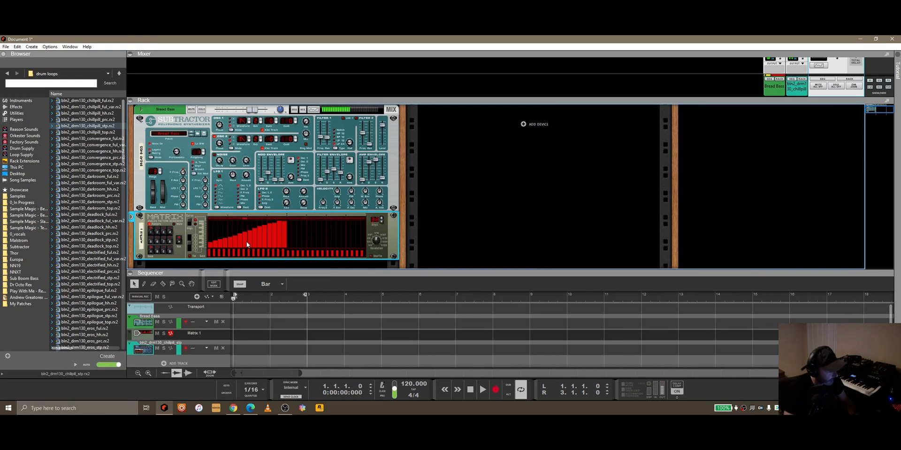
mouse_move(209, 243)
left_mouse_down()
mouse_move(325, 242)
mouse_move(276, 232)
mouse_move(364, 225)
left_mouse_up()
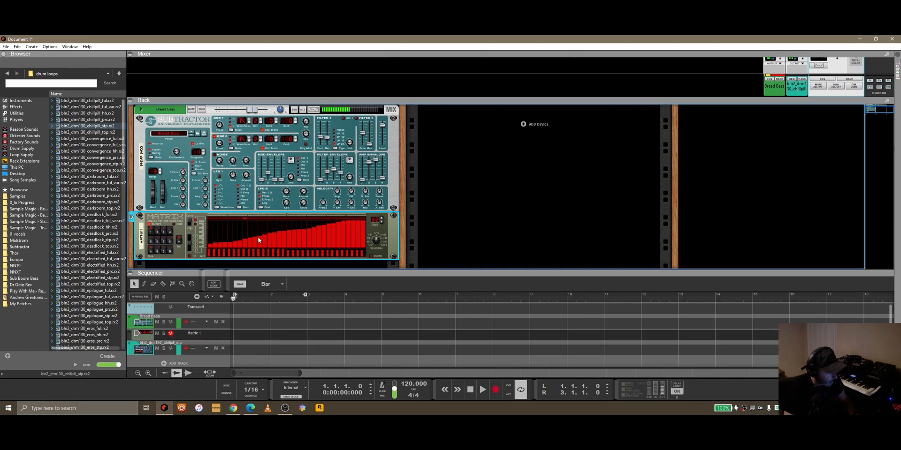
mouse_move(305, 233)
left_mouse_down()
mouse_move(362, 249)
mouse_move(366, 238)
left_mouse_up()
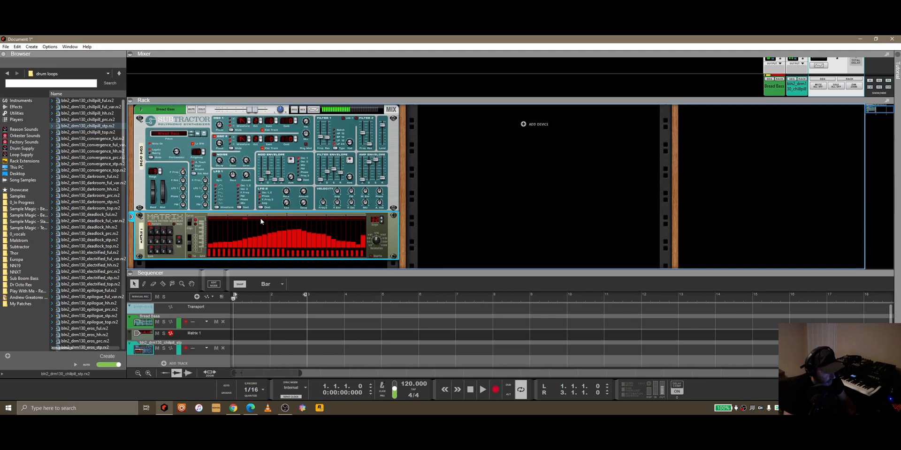
Step: Stop the running Matrix and return it to Key Edit mode, then briefly play back the song
left_click(471, 390)
left_click(190, 226)
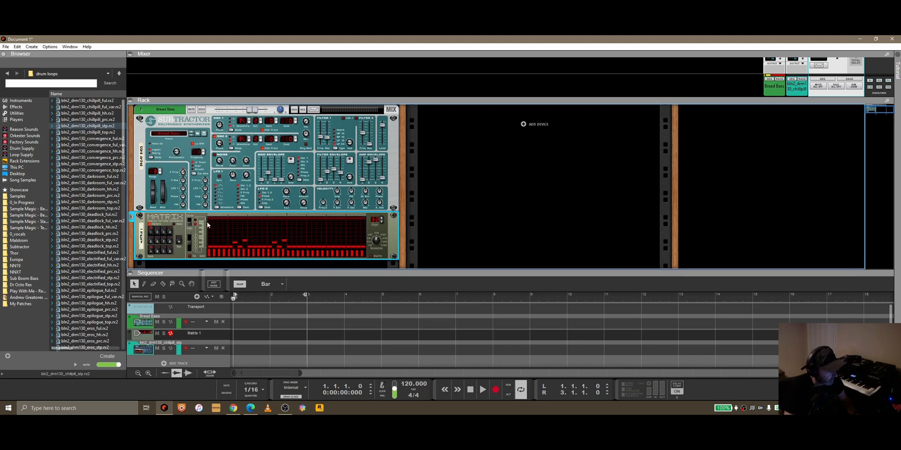
key("Tab")
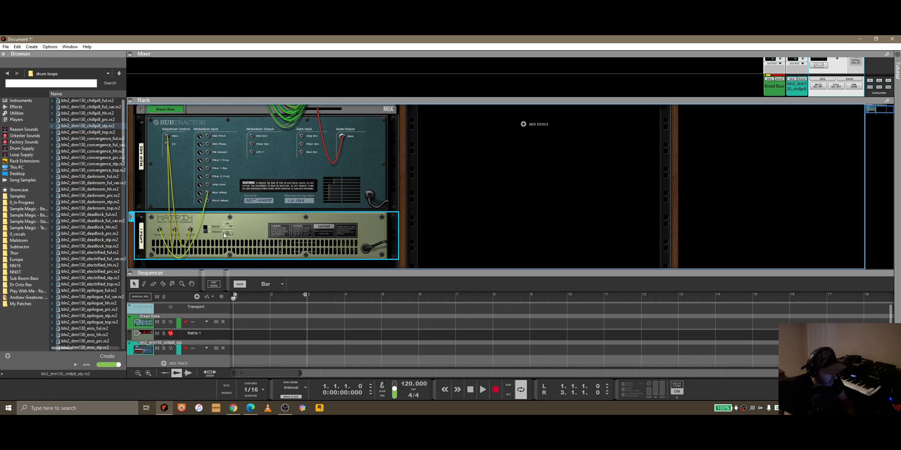
key("Tab")
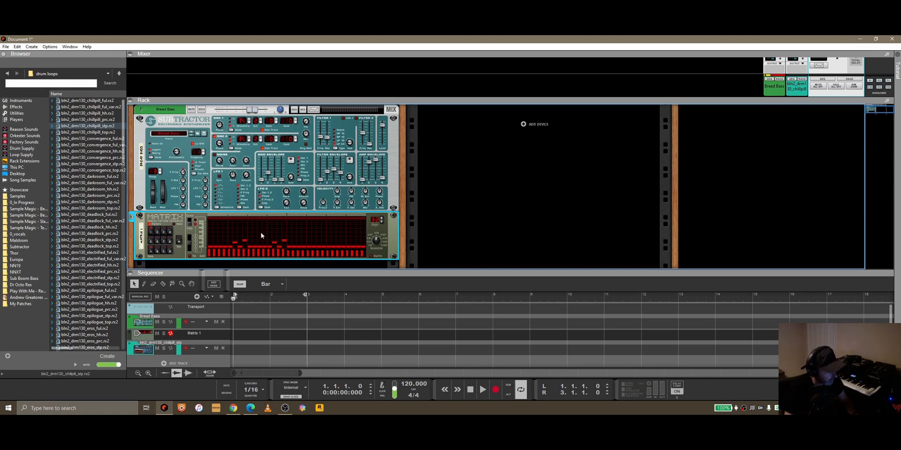
left_click(483, 389)
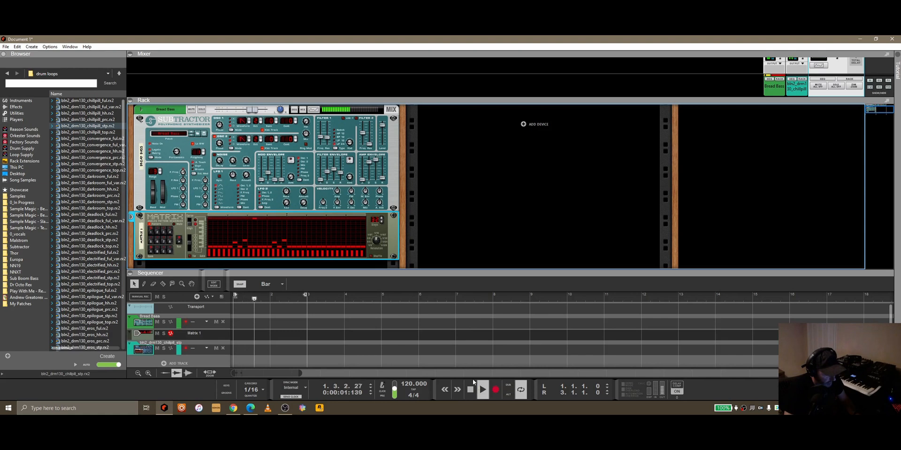
left_click(470, 392)
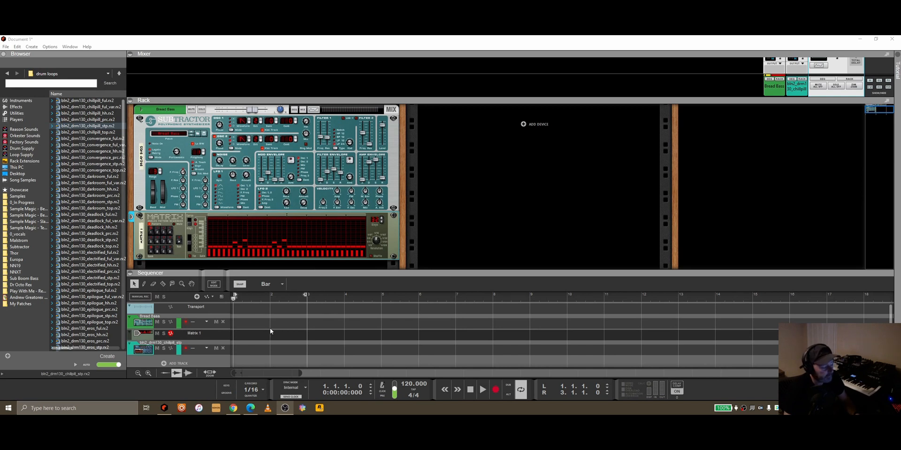
Step: Copy the Matrix pattern to its sequencer track and move the two-bar clip onto the Bread Bass track
right_click(178, 251)
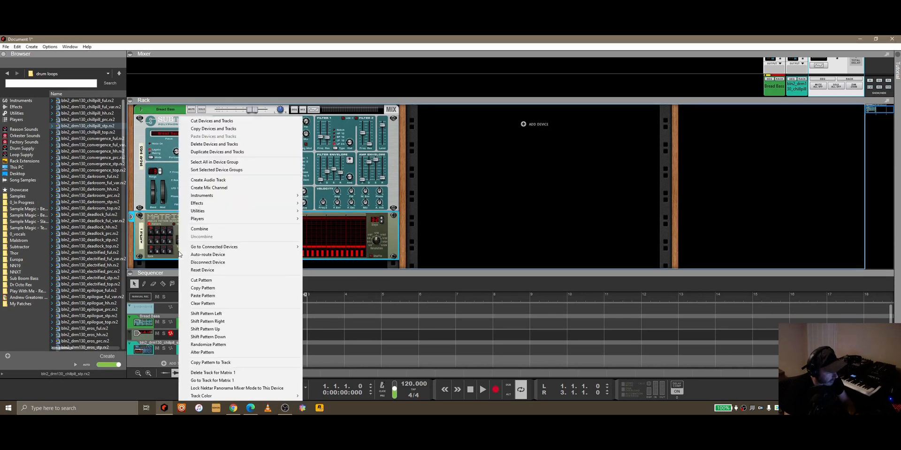
left_click(230, 364)
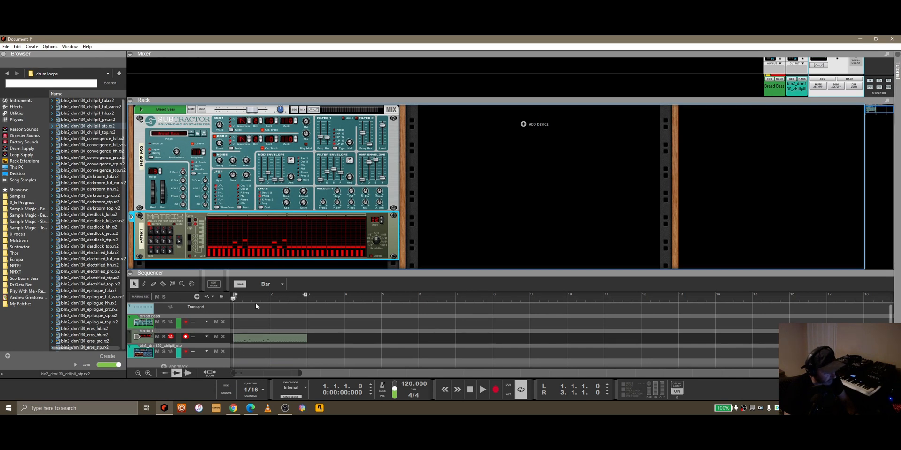
left_click(482, 390)
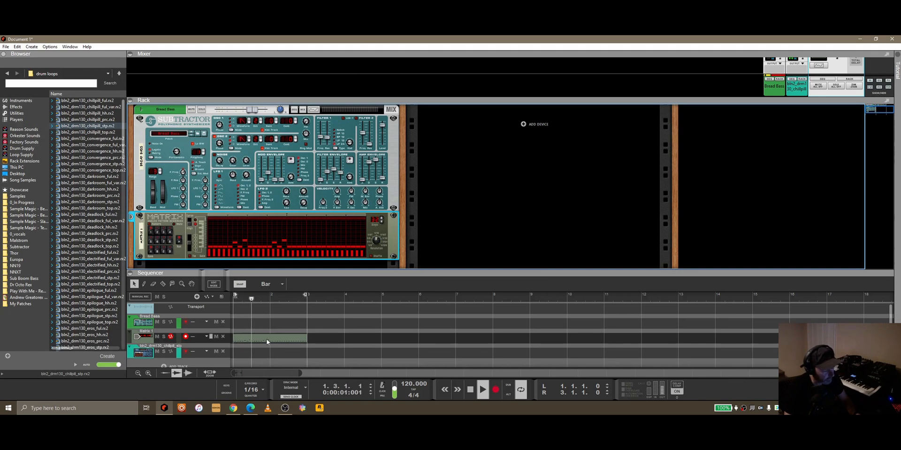
left_click_drag(262, 340, 288, 324)
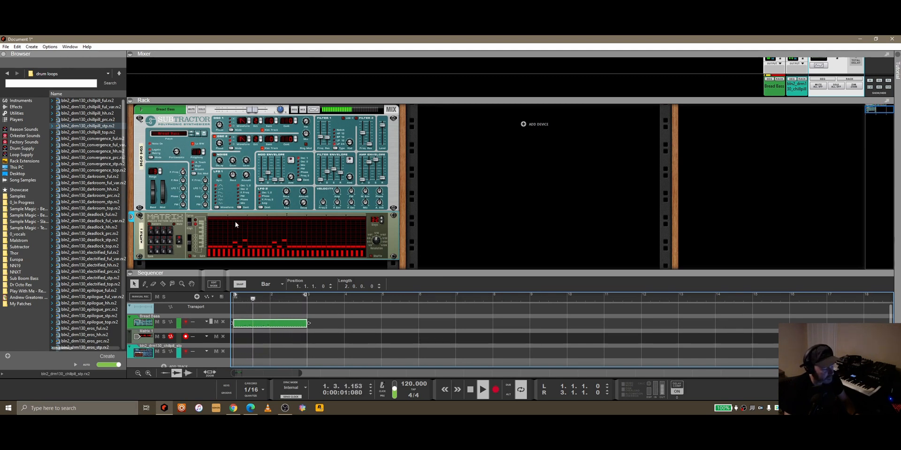
left_click(157, 331)
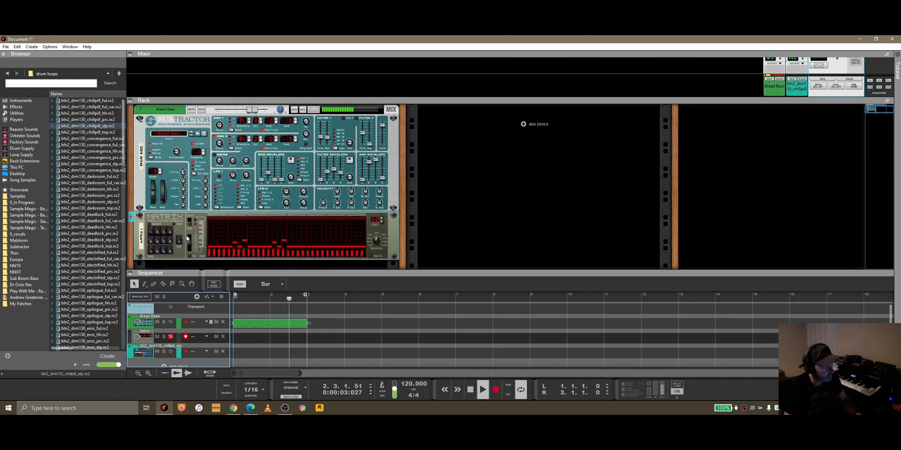
Step: Delete the Matrix device together with its sequencer track
right_click(165, 226)
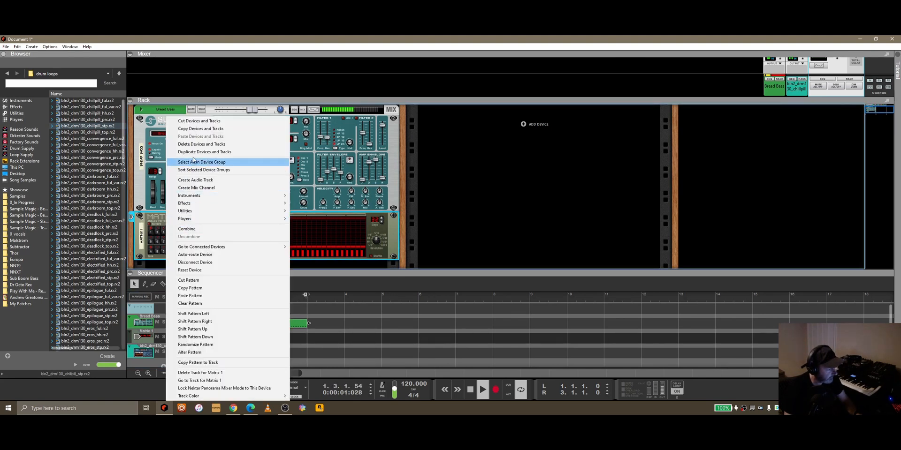
left_click(202, 144)
left_click(435, 235)
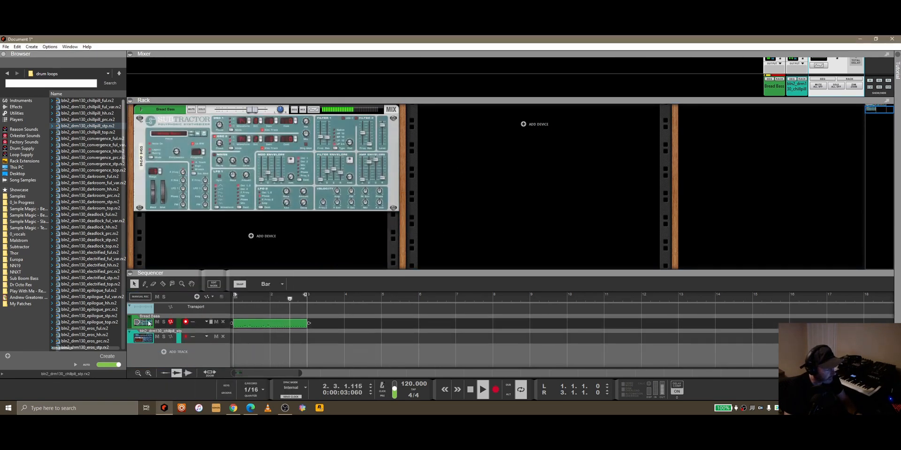
Step: Open the Bread Bass clip for note editing in an enlarged sequencer, raise three of its higher notes, and leave note editing
double_click(271, 324)
left_click_drag(358, 274, 358, 172)
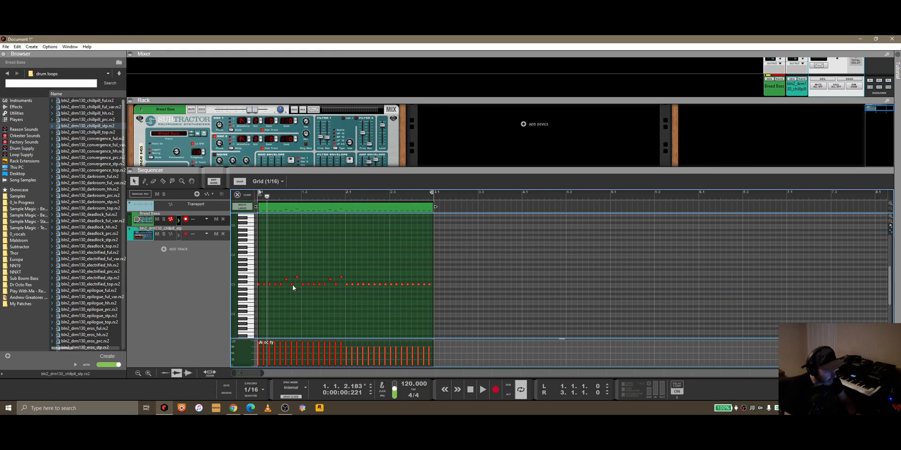
left_click_drag(349, 281, 297, 272)
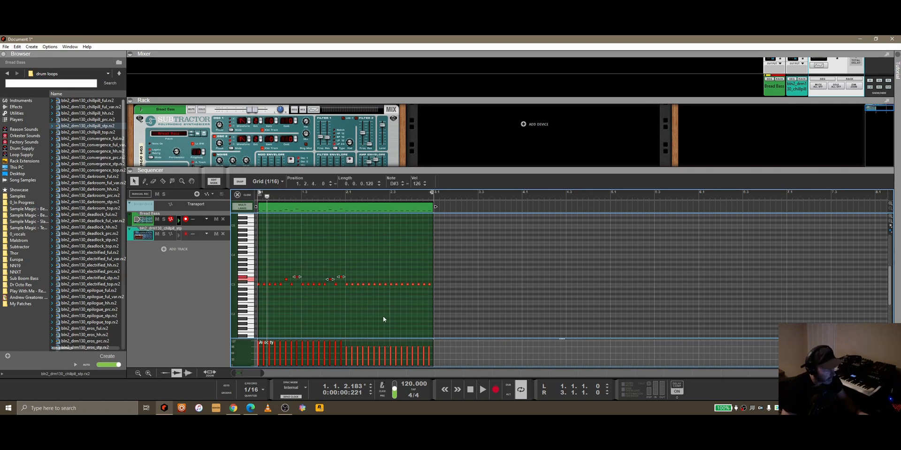
left_click(376, 250)
left_click(238, 195)
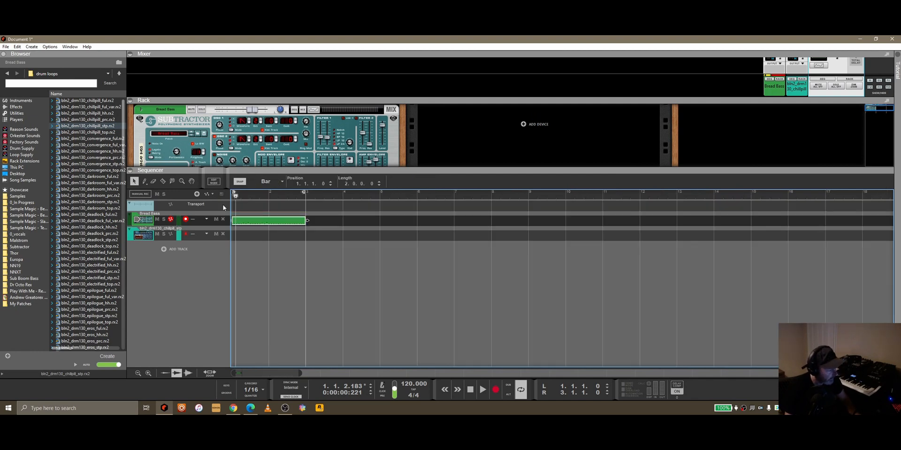
Step: Undo the note changes, the Matrix deletion and the clip's move to the Bread Bass track
key("Return")
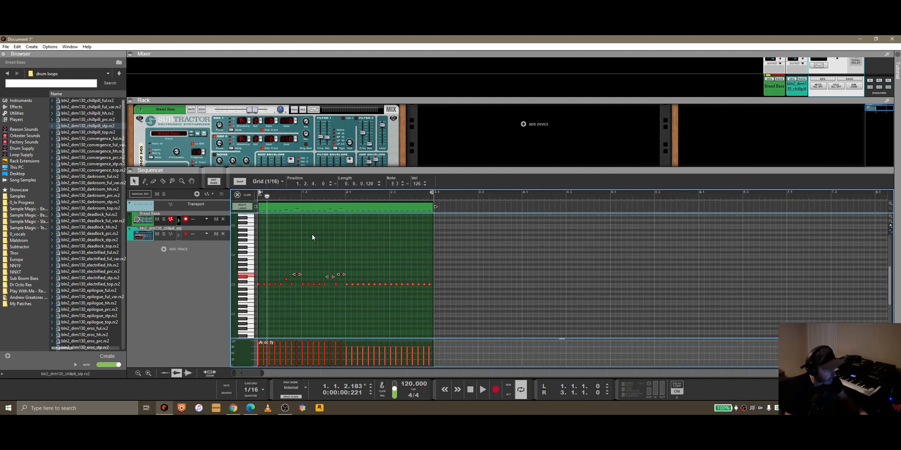
key("ctrl+z")
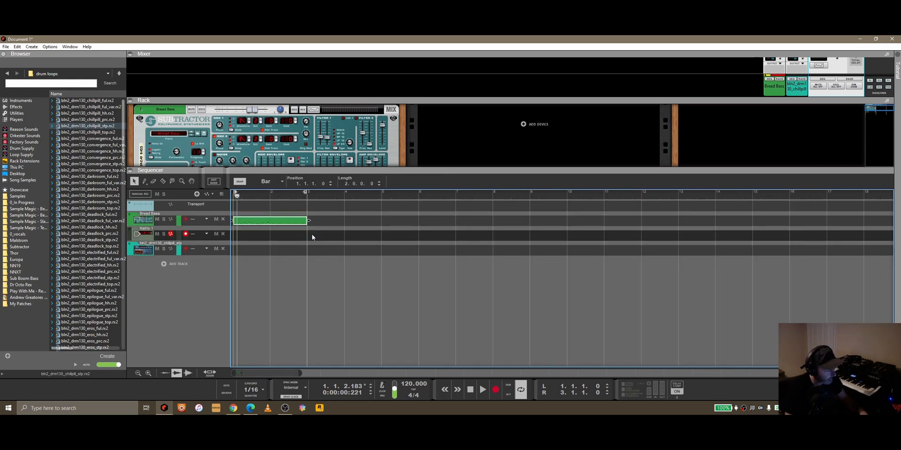
key("ctrl+z")
left_click(312, 237)
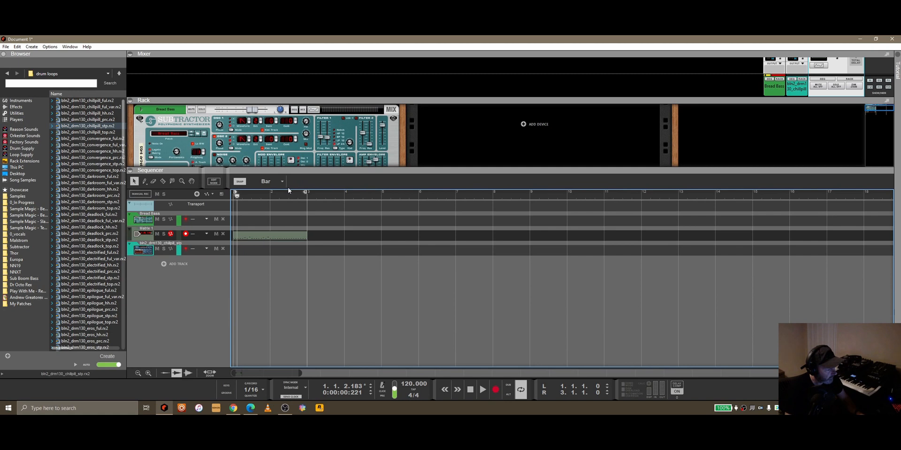
Step: Enlarge the rack view again and delete the two-bar clip from the Matrix track
left_click_drag(294, 172, 295, 262)
scroll(310, 174, "down", 1)
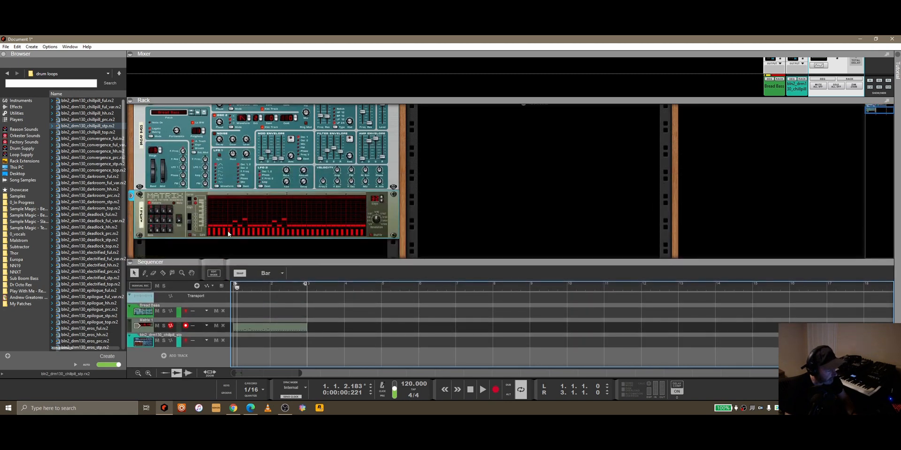
left_click(249, 328)
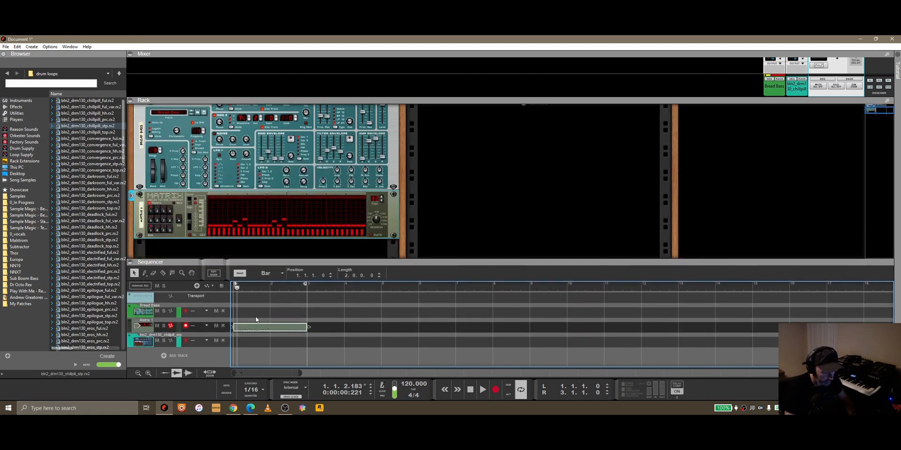
key("Delete")
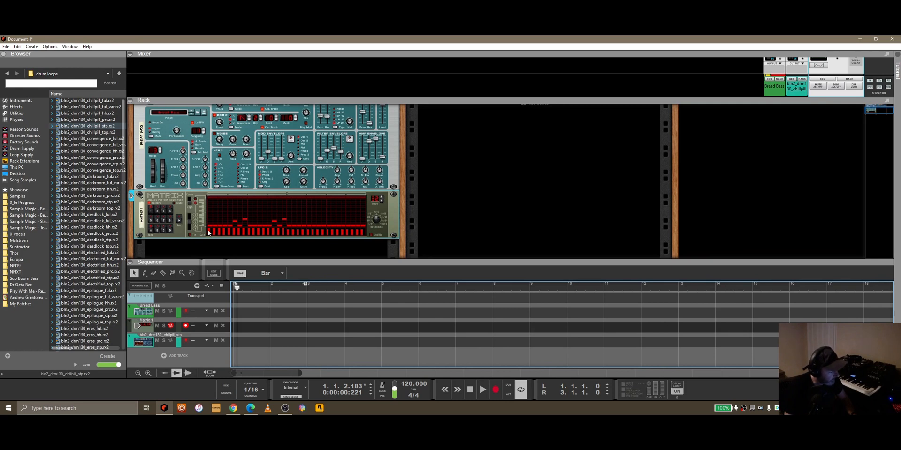
Step: Draw tied gates across the Matrix's first 16 steps and copy the pattern to its track
left_click_drag(210, 231, 285, 231)
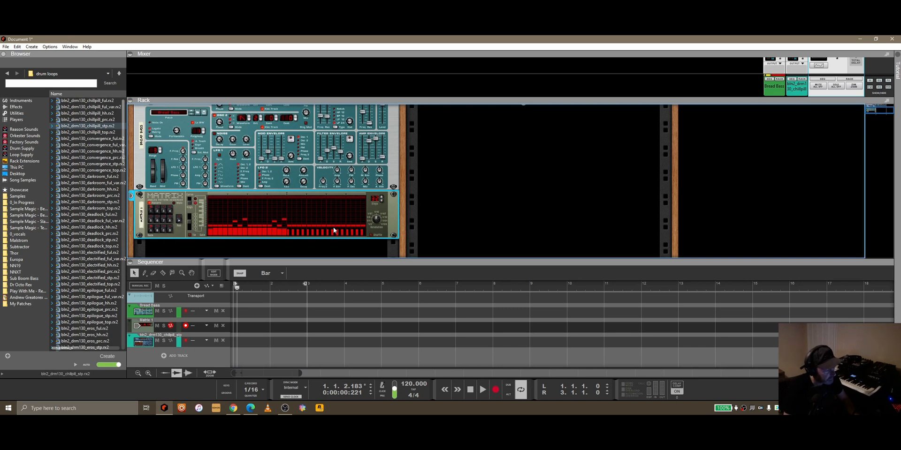
right_click(183, 234)
left_click(221, 363)
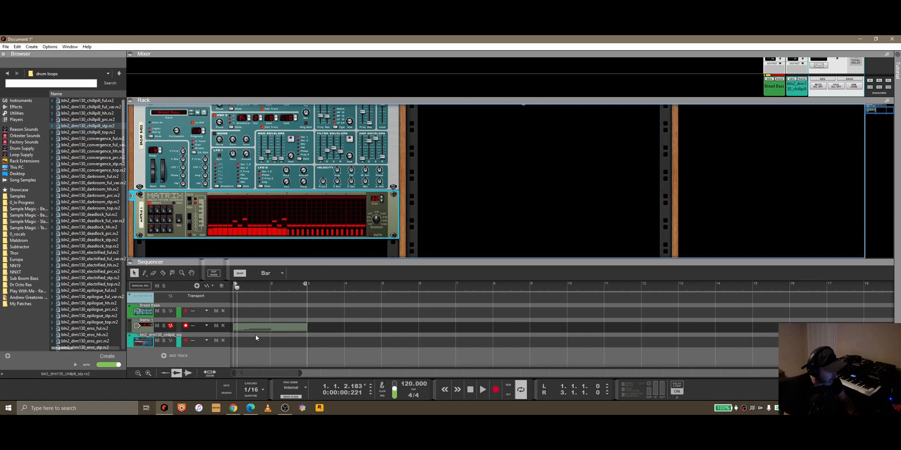
Step: Move the two-bar clip from the Matrix track to the Bread Bass track and delete the Matrix device along with its track
left_click(279, 317)
right_click(173, 197)
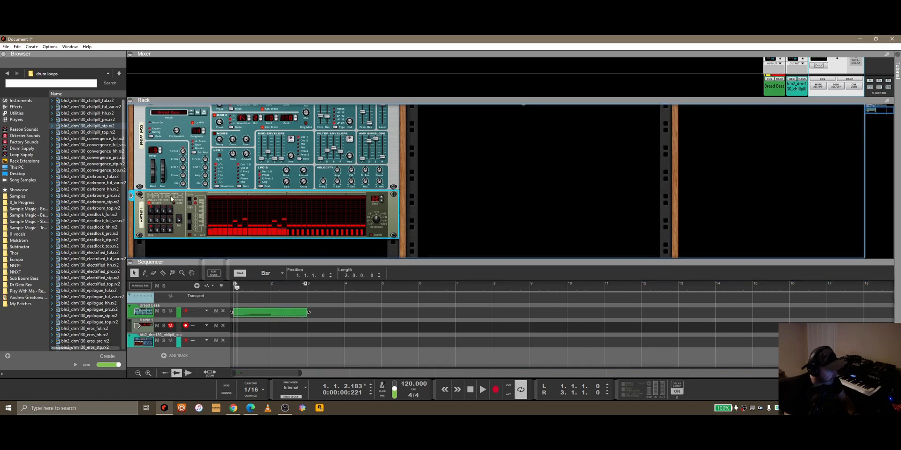
left_click(205, 145)
left_click(437, 236)
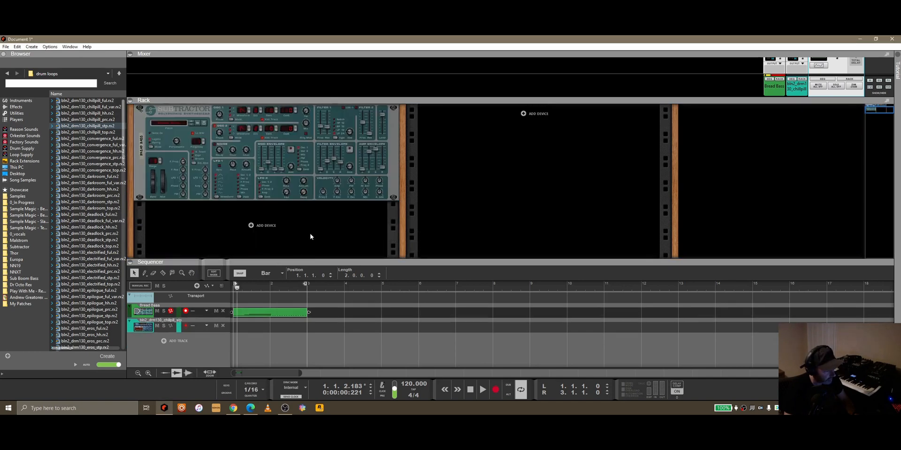
Step: Play the Bread Bass clip from the start, view its notes during playback, stop, and leave note editing
left_click(240, 284)
left_click(482, 389)
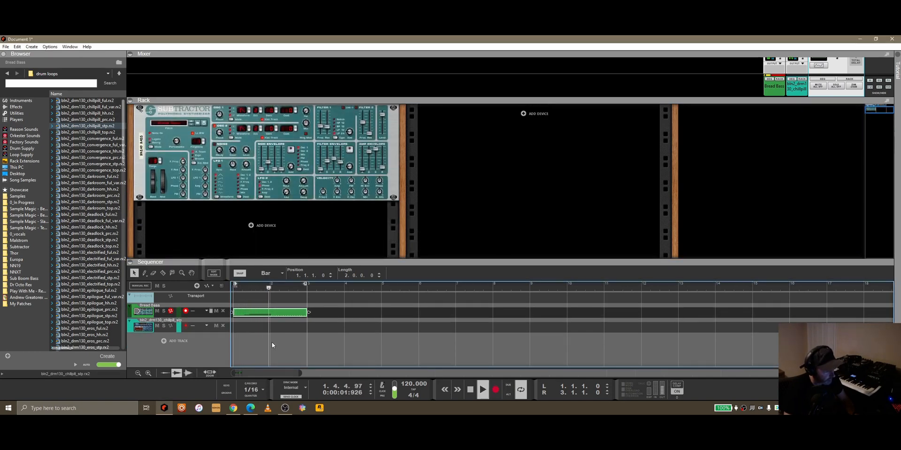
double_click(272, 314)
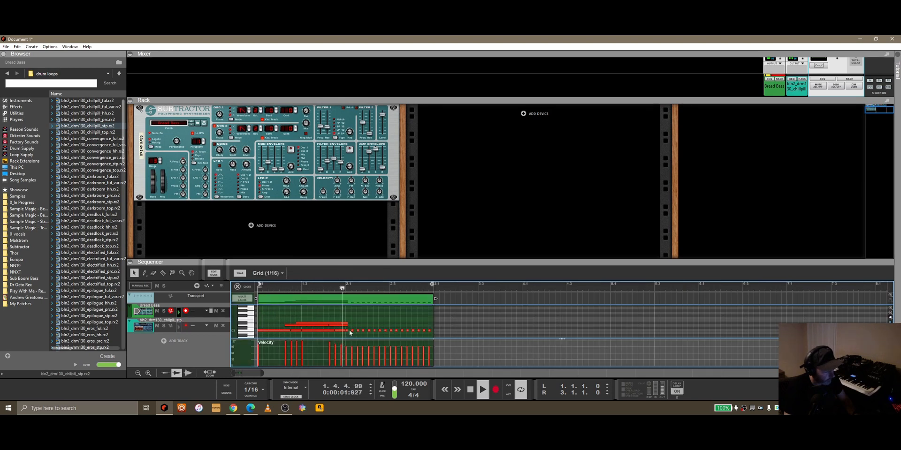
left_click(471, 394)
left_click(238, 286)
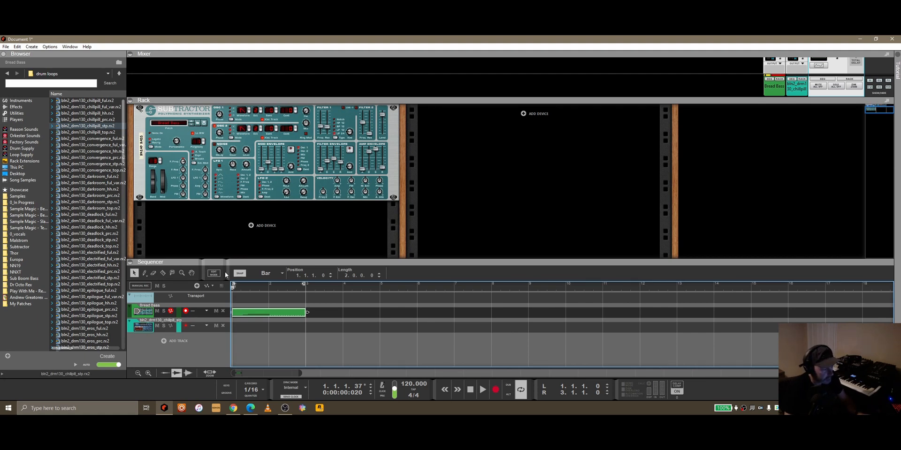
Step: Select the bln2_drm130_chillpill_stp track, enlarge the rack area slightly, and return the song position to the start
left_click_drag(264, 204, 246, 247)
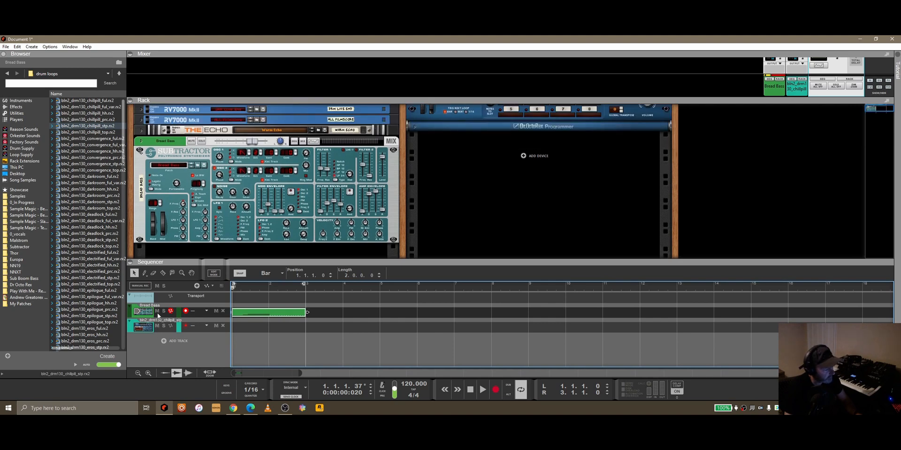
left_click(164, 325)
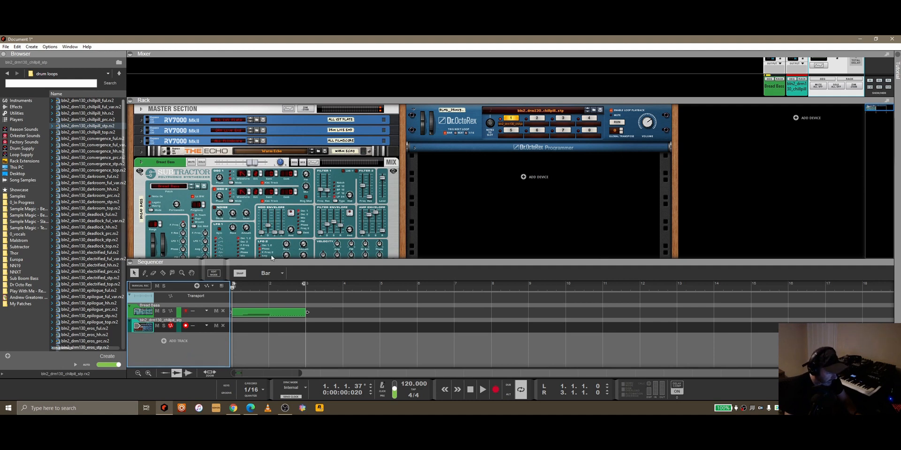
left_click_drag(334, 264, 334, 276)
scroll(316, 206, "down", 1)
scroll(317, 206, "down", 1)
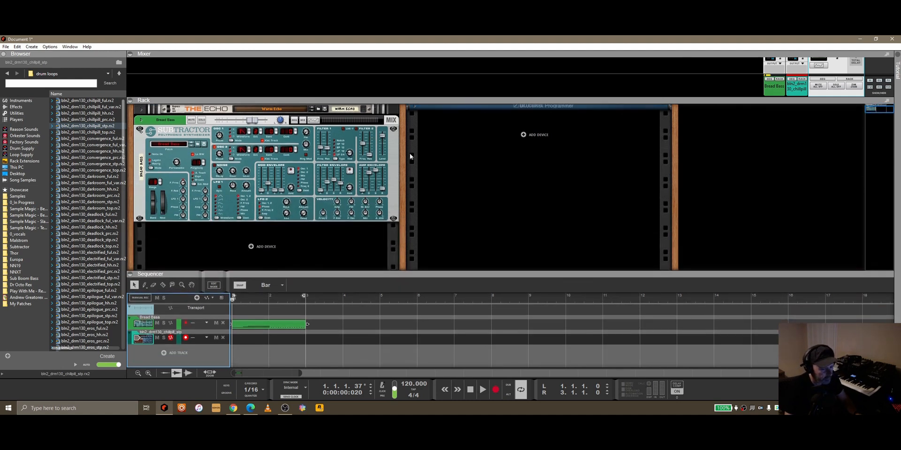
left_click(474, 394)
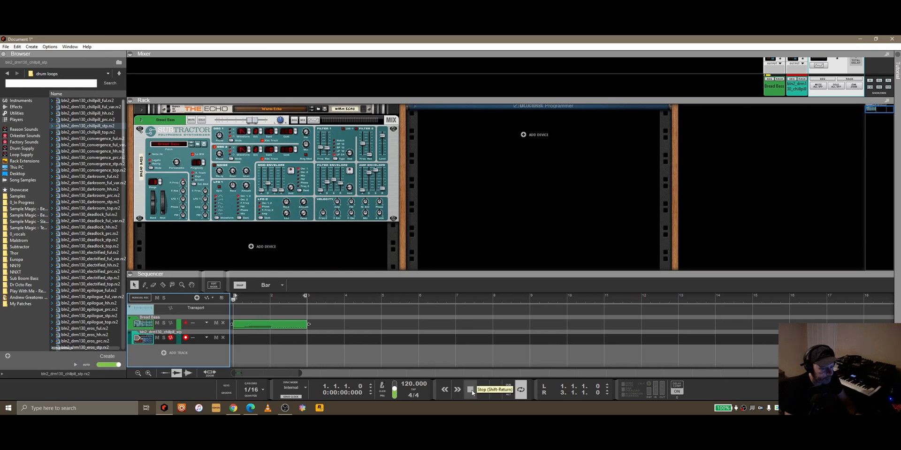